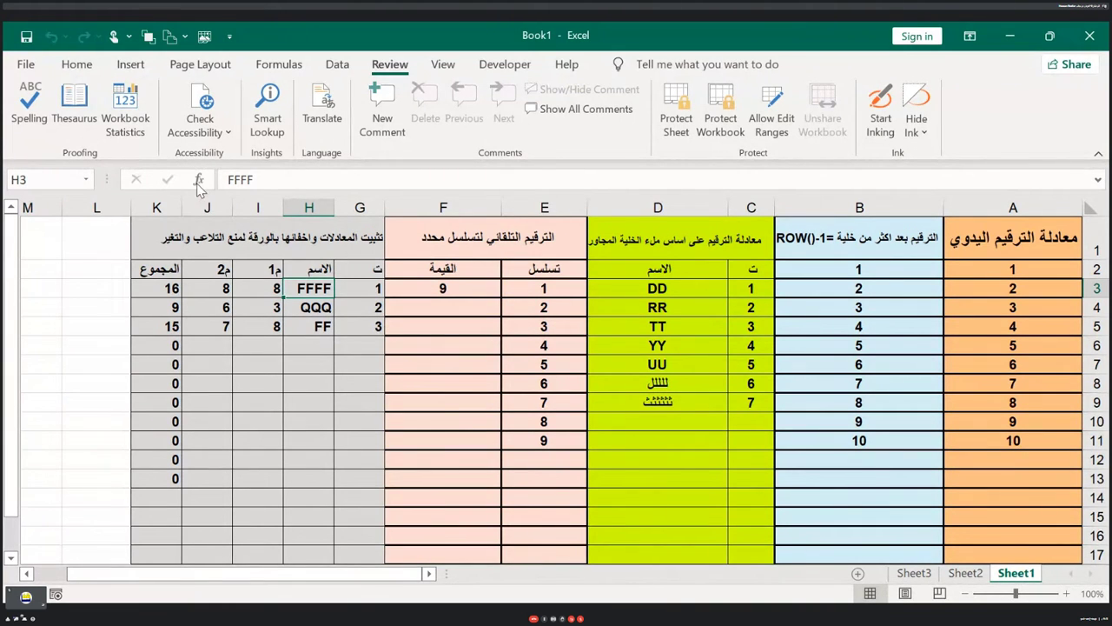
Check the totals column and confirm K3 holds the total 16
left_click(178, 310)
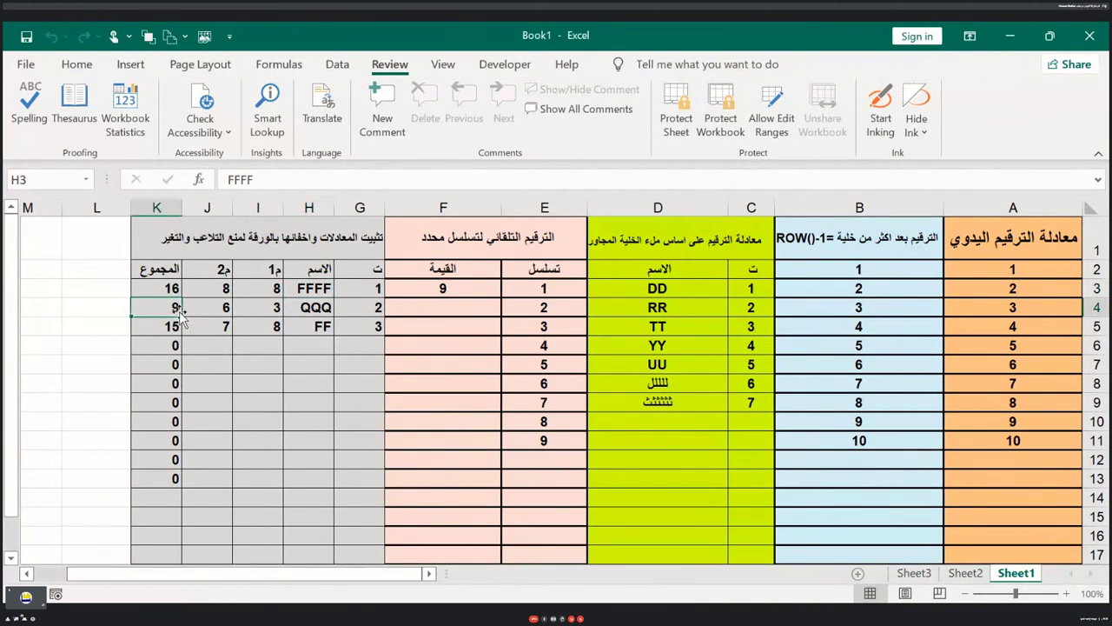
left_click(172, 288)
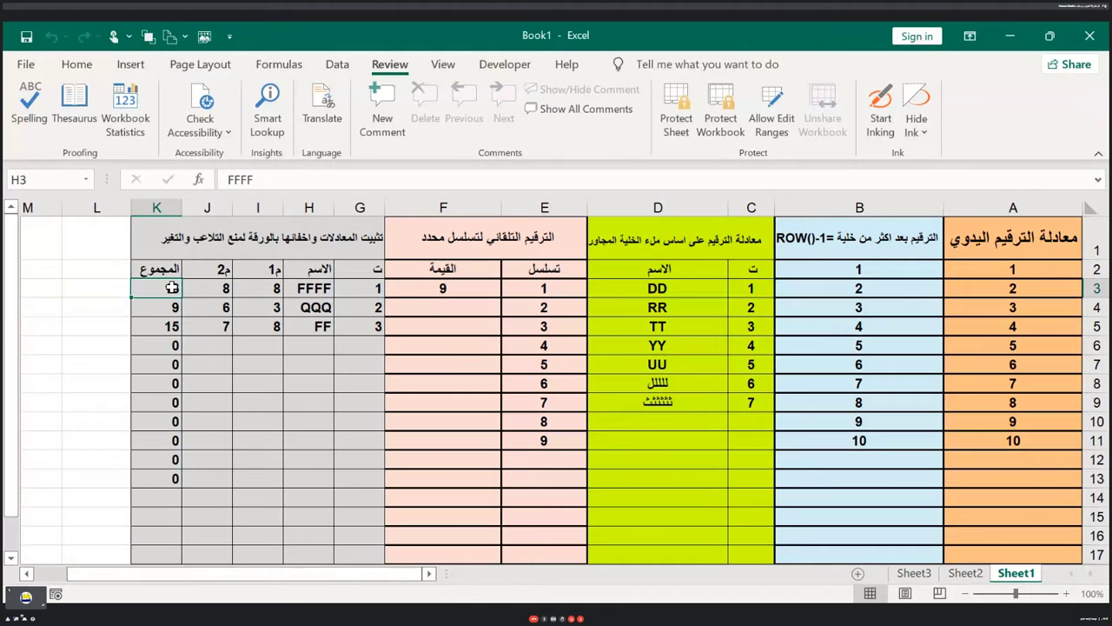
key("Return")
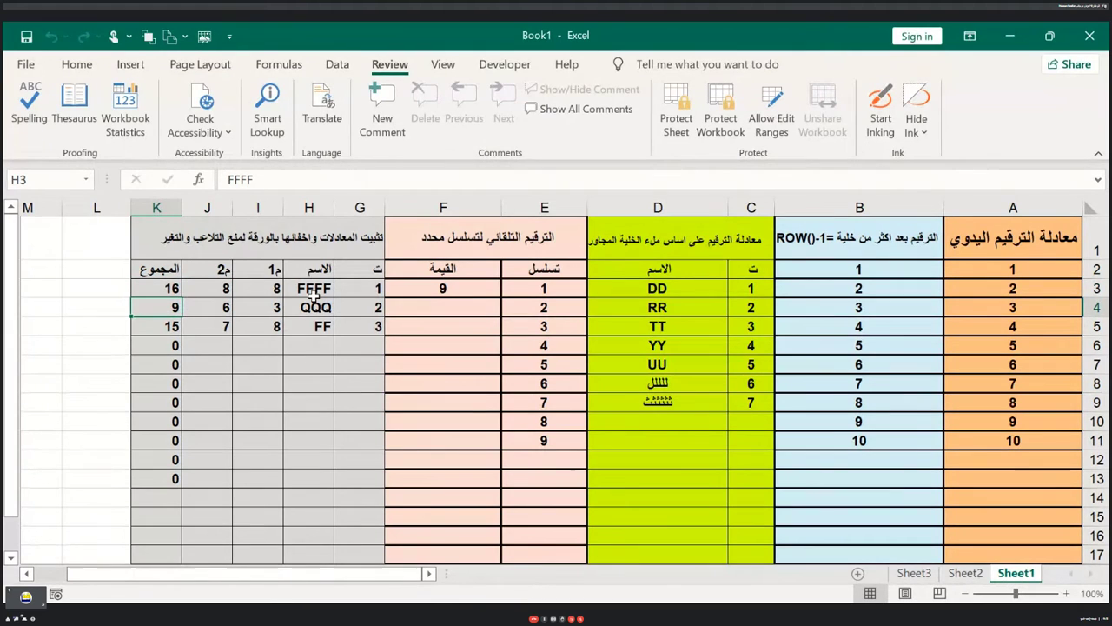
Select cell C3 beside the name DD in the adjacent-cell numbering table
left_click(315, 296)
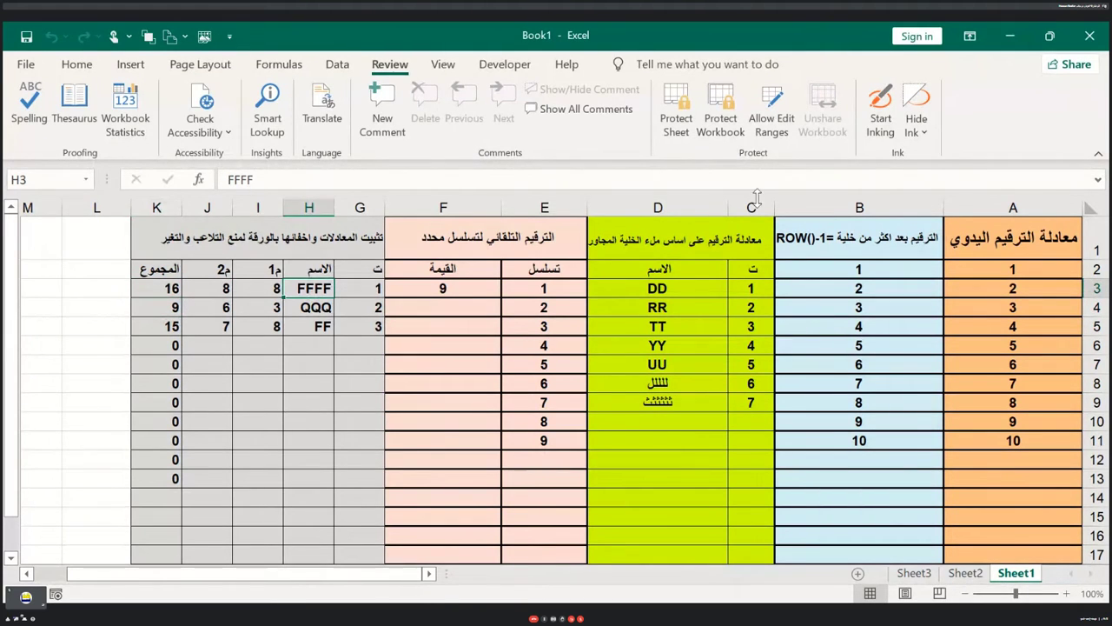
left_click(687, 289)
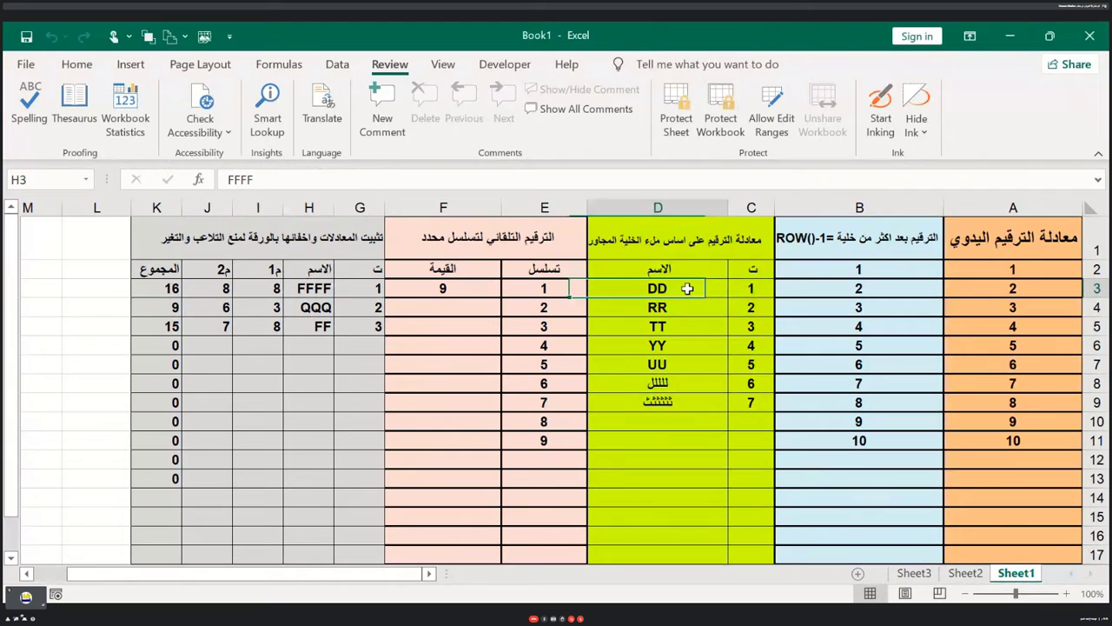
left_click(749, 290)
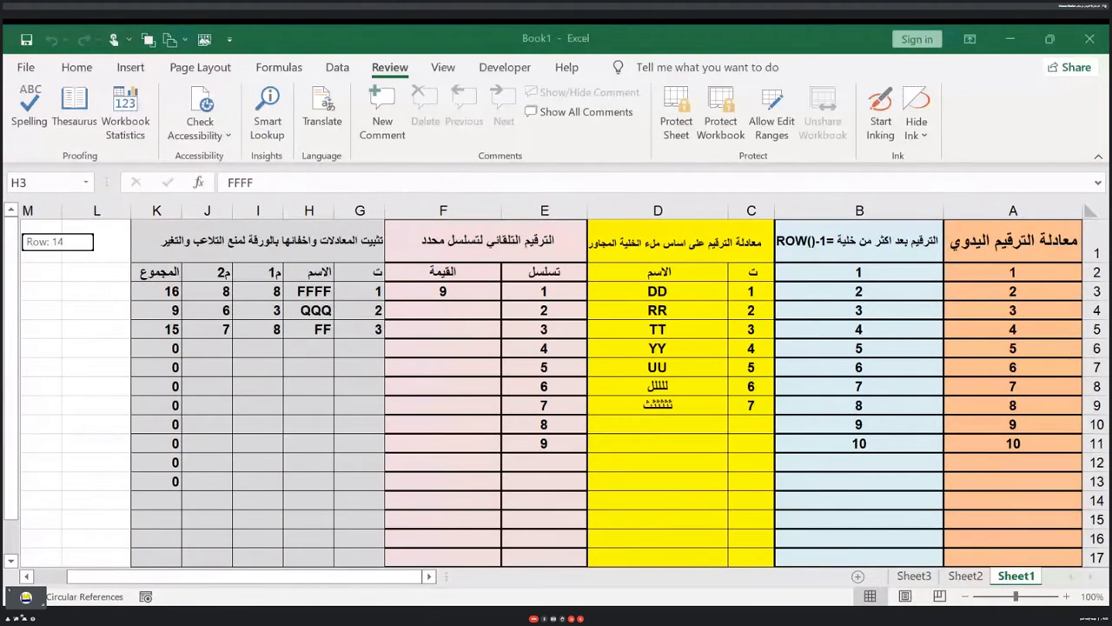
left_click_drag(10, 241, 10, 252)
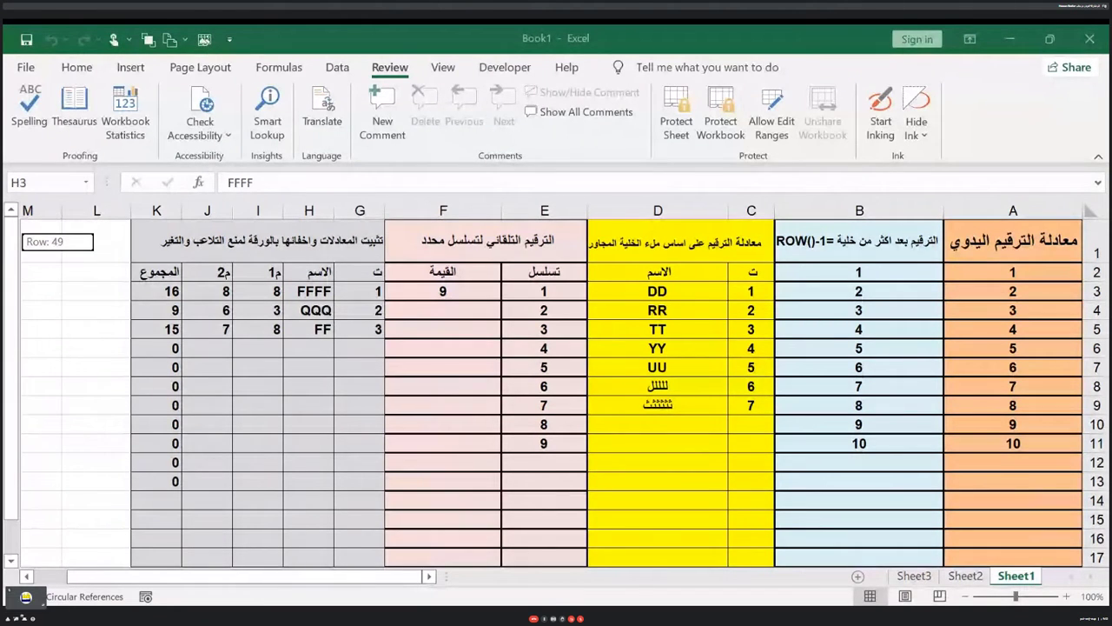
left_click_drag(11, 252, 11, 252)
left_click(11, 283)
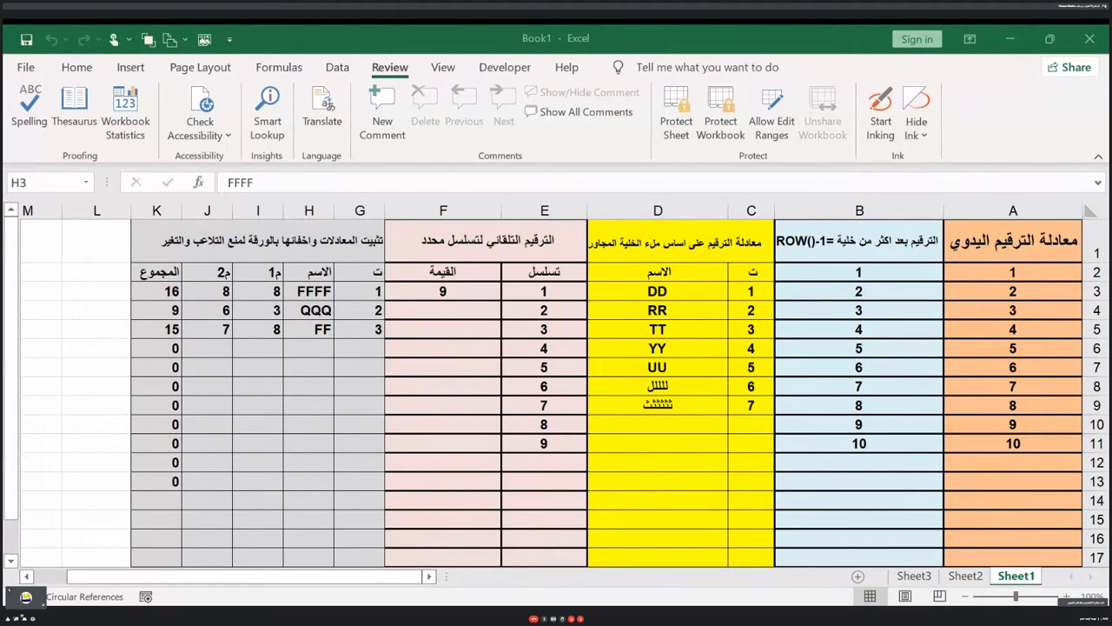
left_click(12, 239)
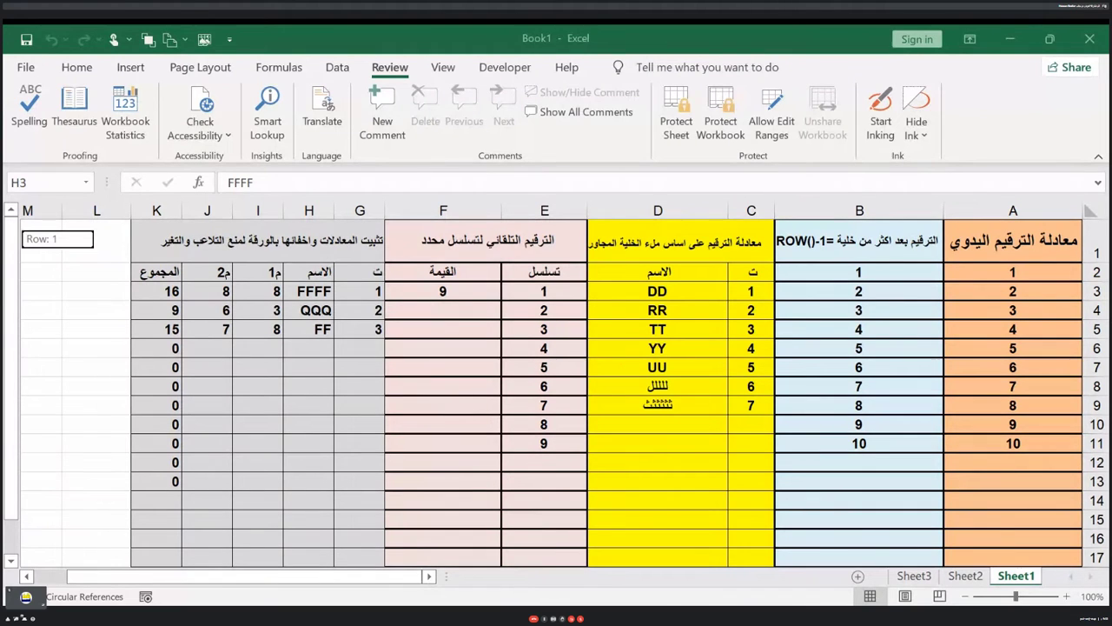
mouse_move(11, 239)
left_mouse_down()
mouse_move(11, 257)
mouse_move(11, 239)
left_mouse_up()
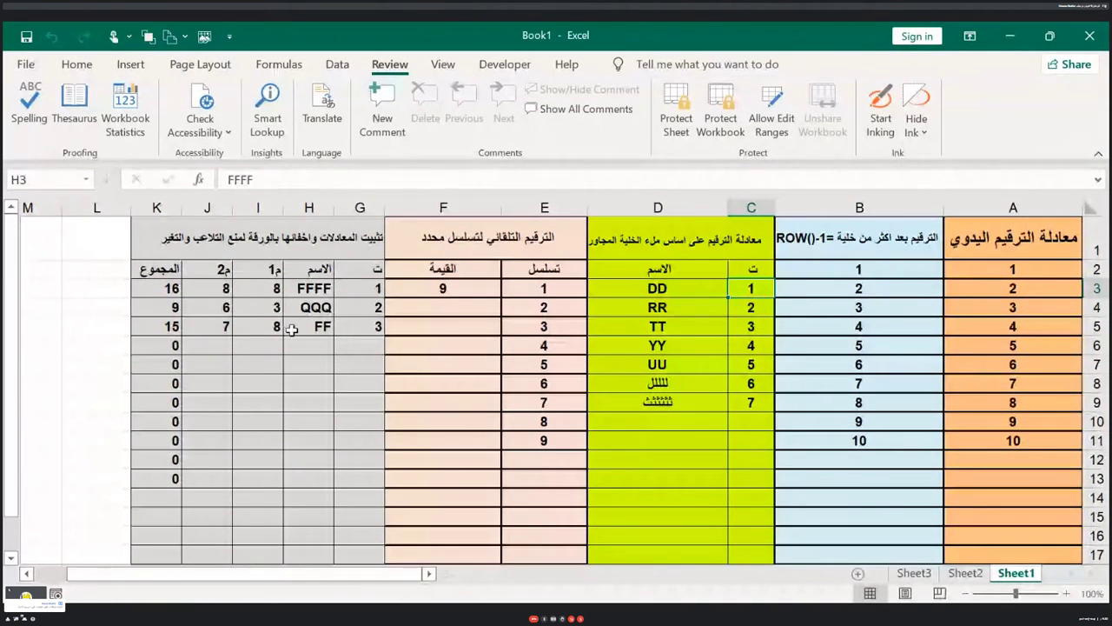
left_click(146, 291)
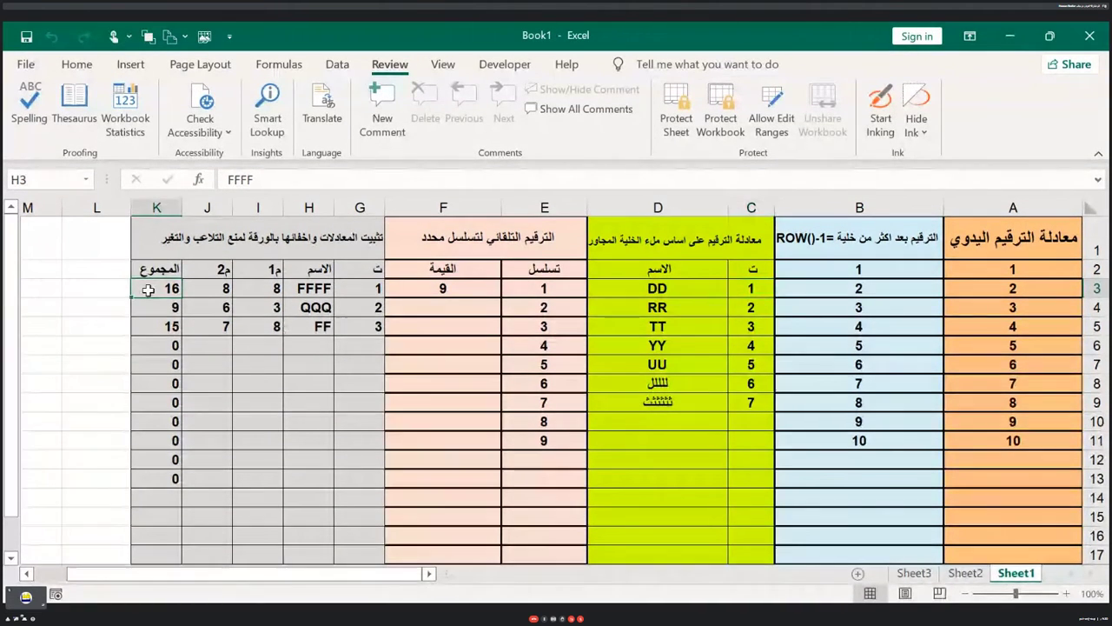
left_click(305, 294)
left_click(453, 290)
left_click(549, 290)
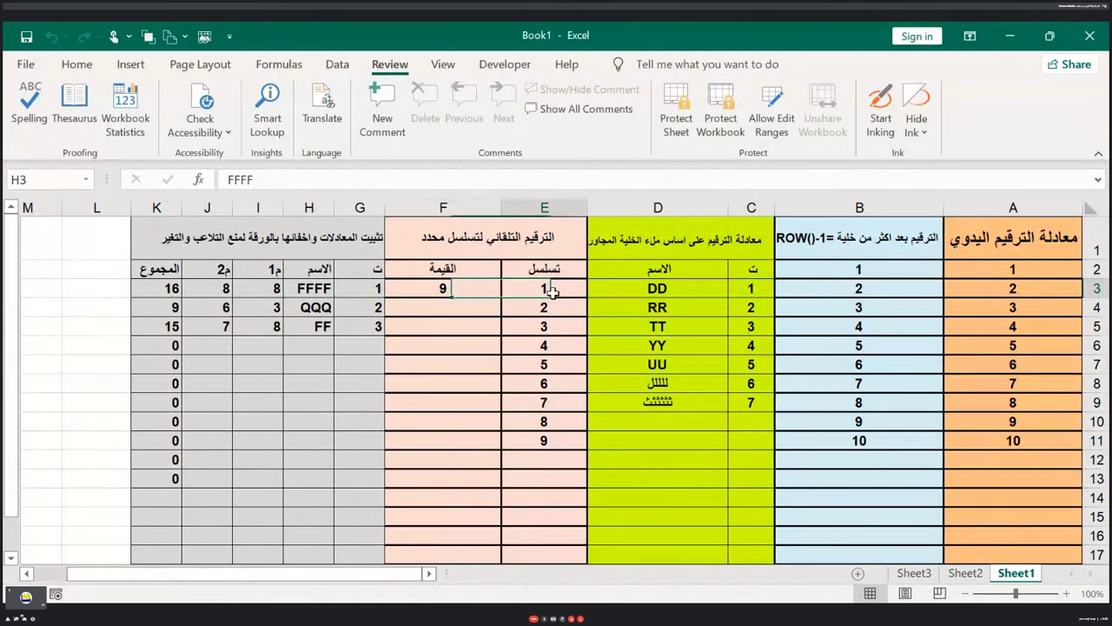
left_click(643, 294)
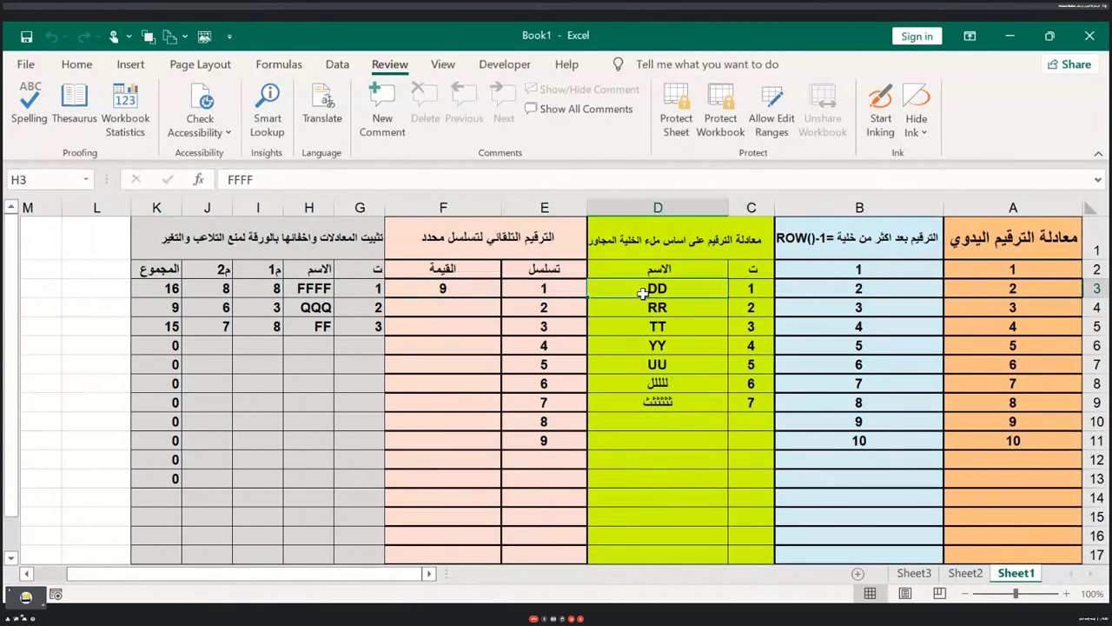
left_click(747, 292)
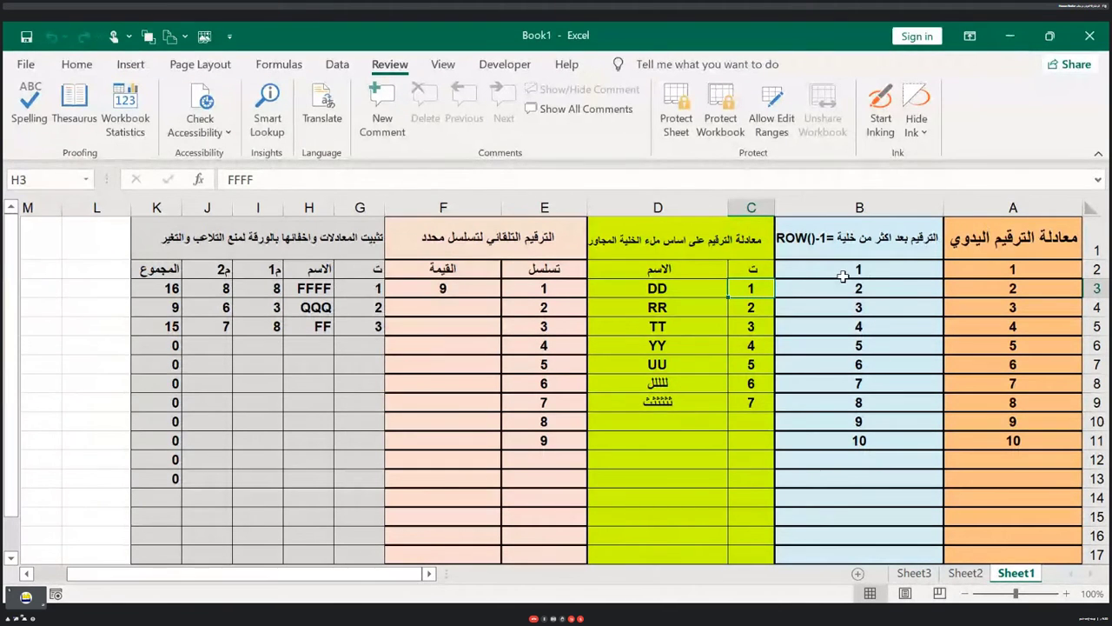
left_click(1011, 37)
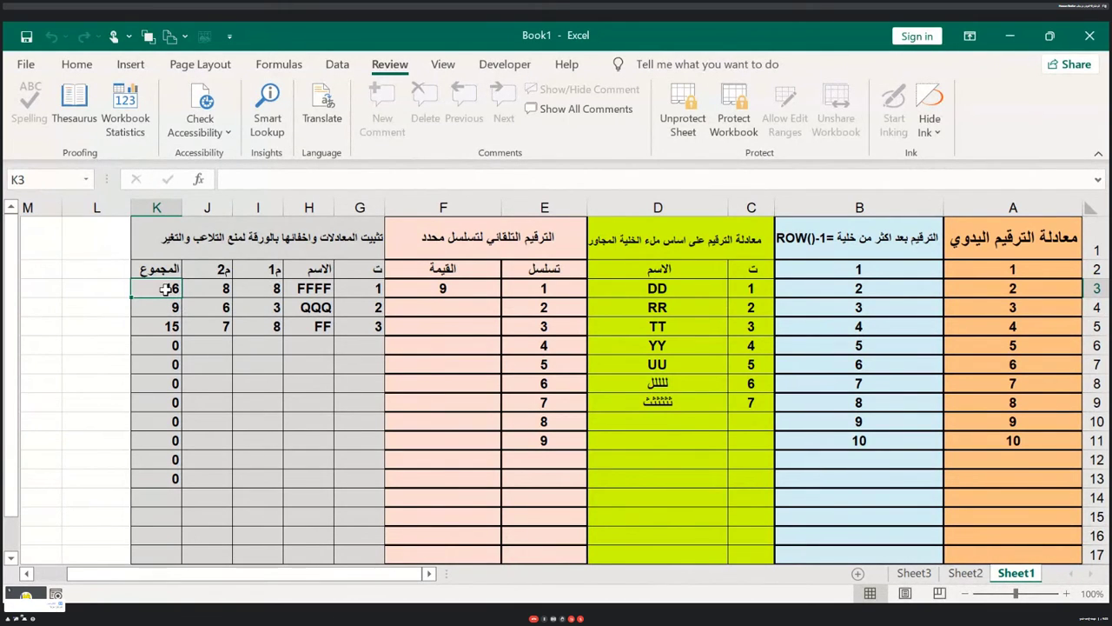
Replace both 8s in the FFFF row with 10 in J3 and 20 in I3, totalling 30
double_click(224, 289)
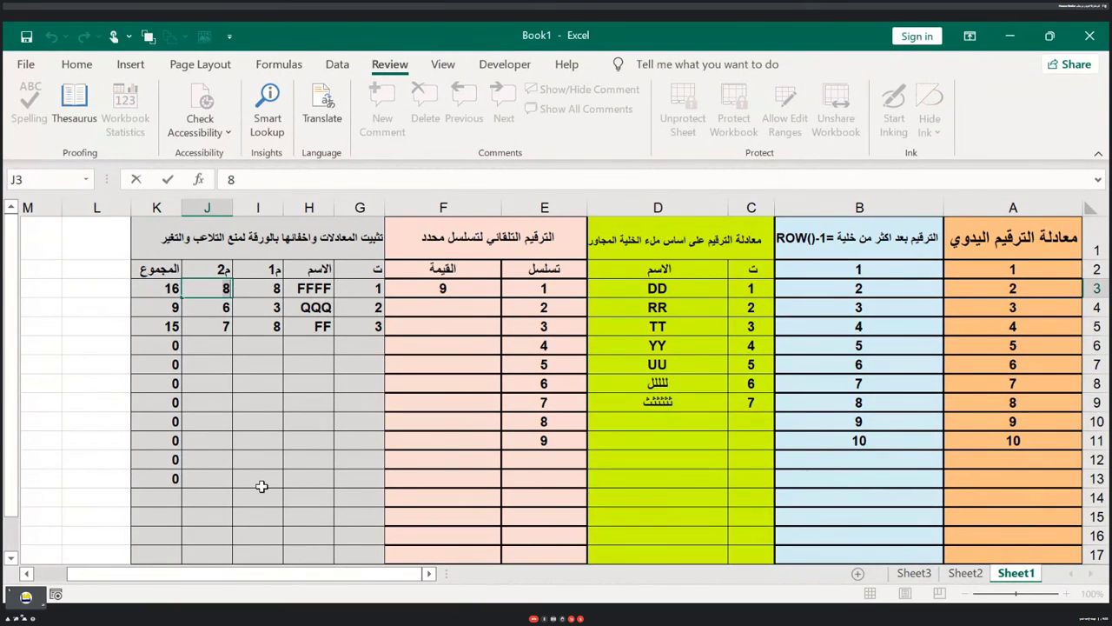
key("BackSpace")
type("10")
left_click(174, 293)
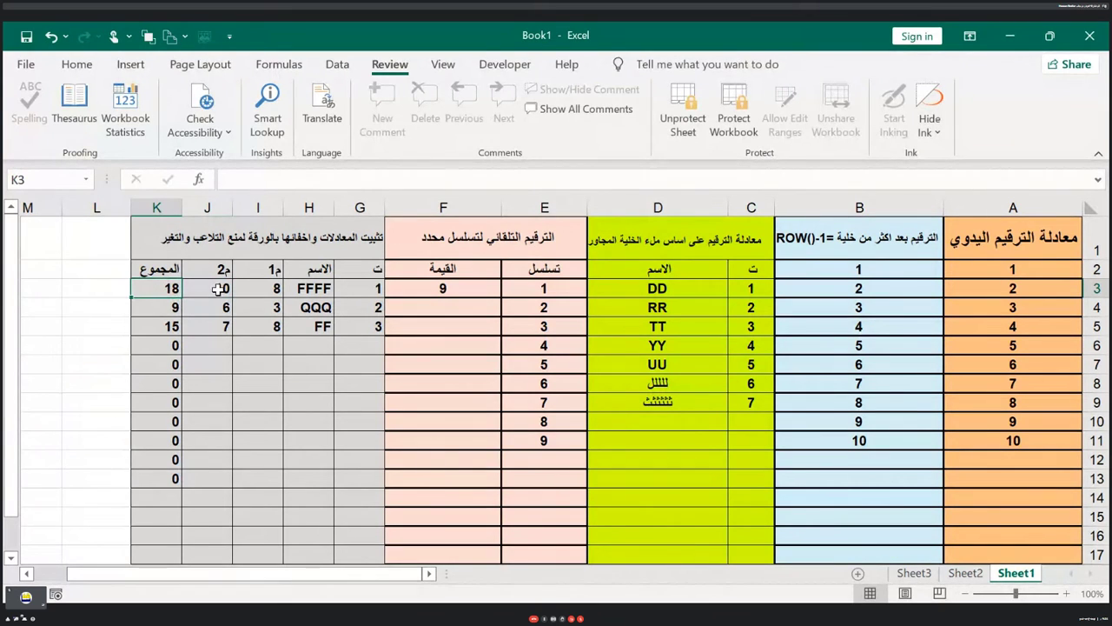
left_click(262, 292)
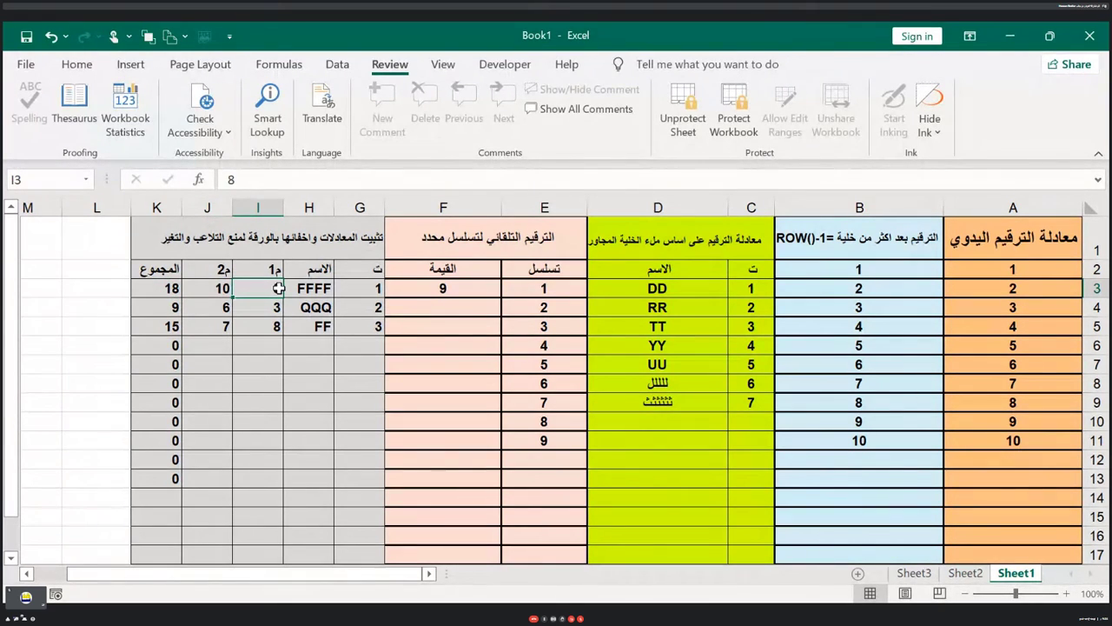
double_click(278, 289)
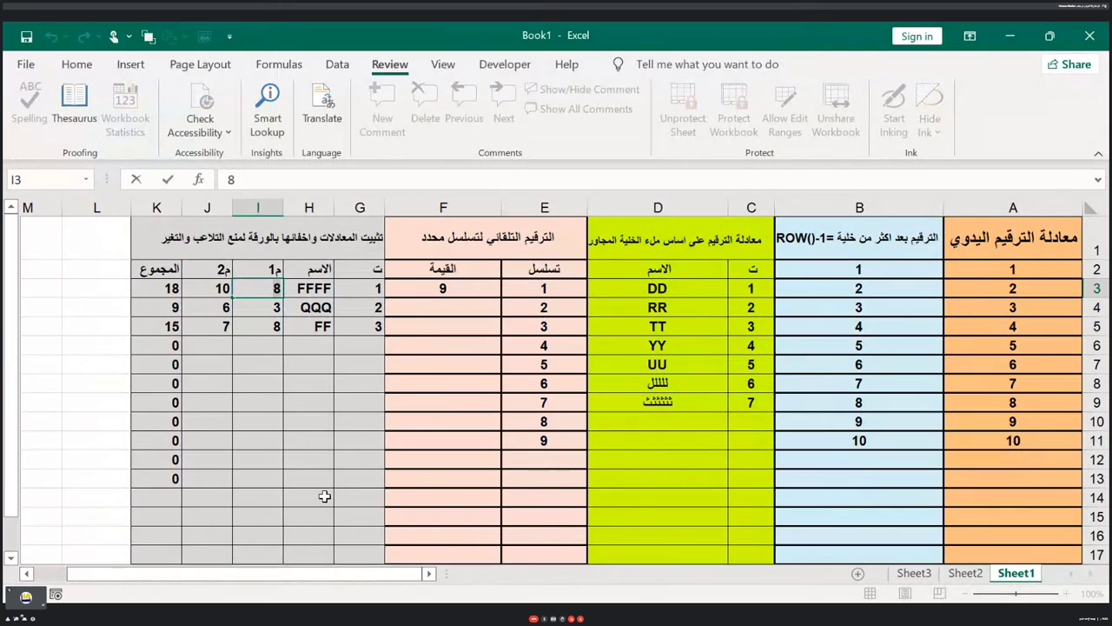
key("BackSpace")
type("20")
left_click(224, 290)
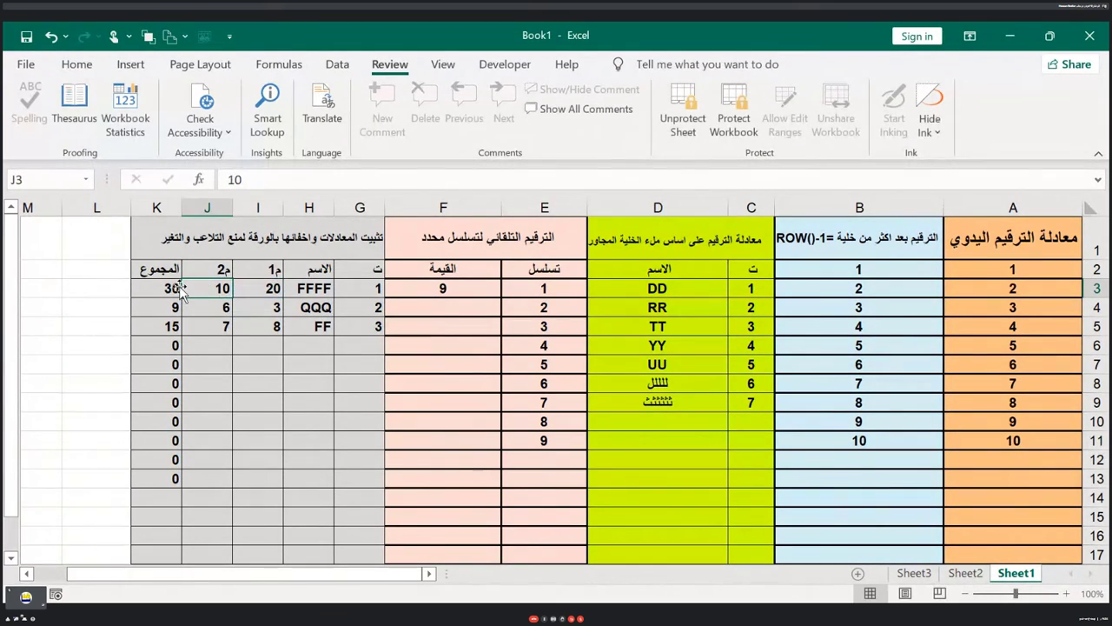
left_click(155, 205)
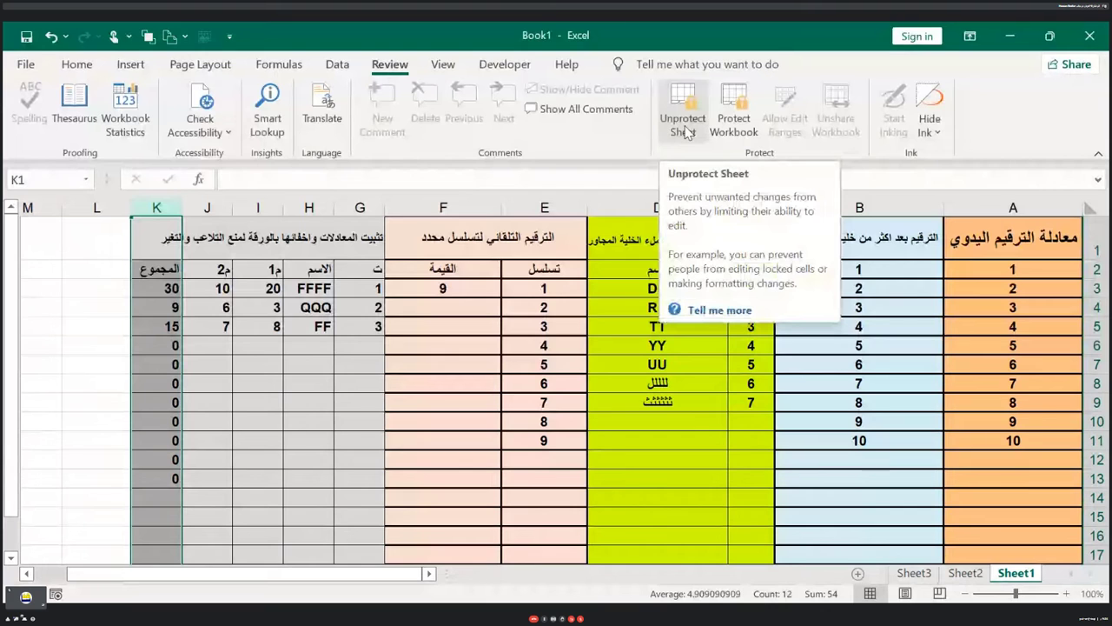
Unprotect Sheet1 and view K3's total formula =SUM(I3+J3)
left_click(684, 131)
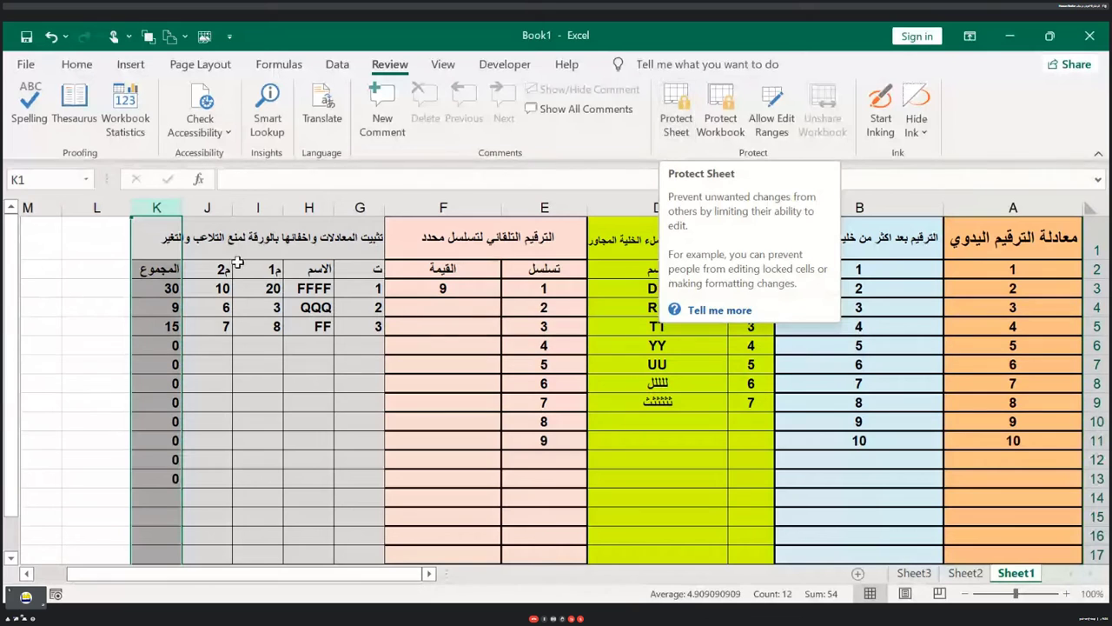
left_click(174, 289)
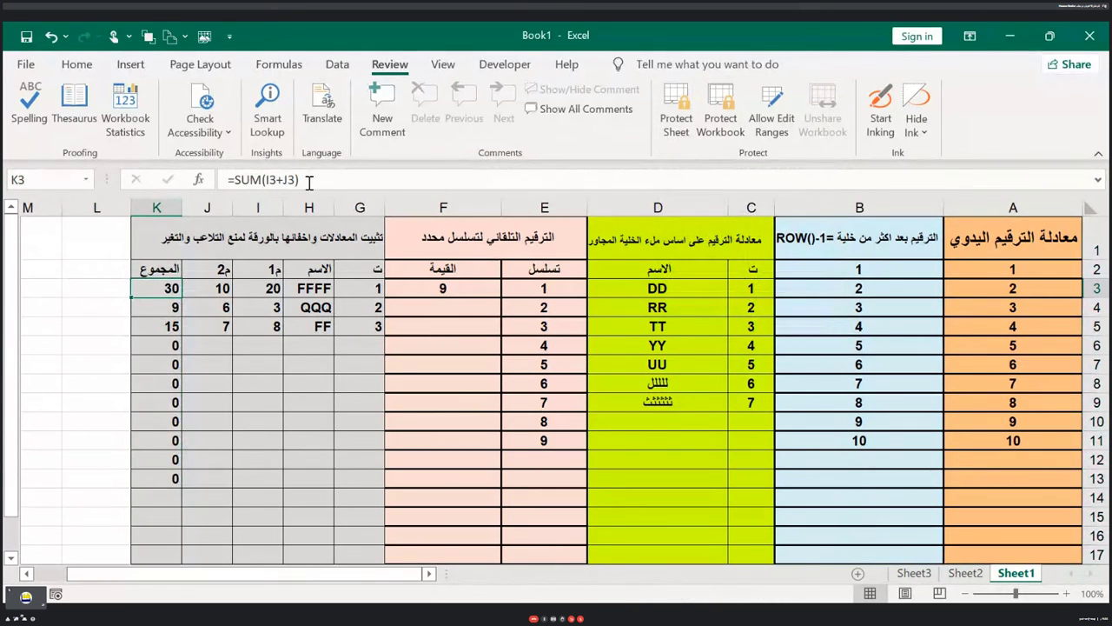
Edit K3's total formula to =SUM(I3+J3)
left_click(277, 182)
key("BackSpace")
type("+")
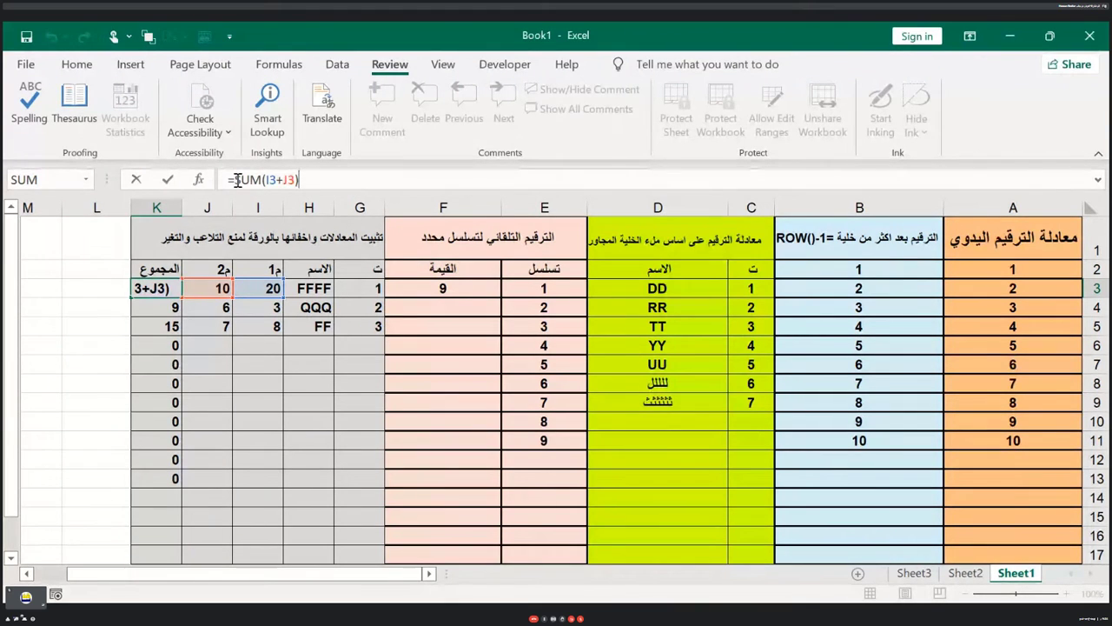
key("Return")
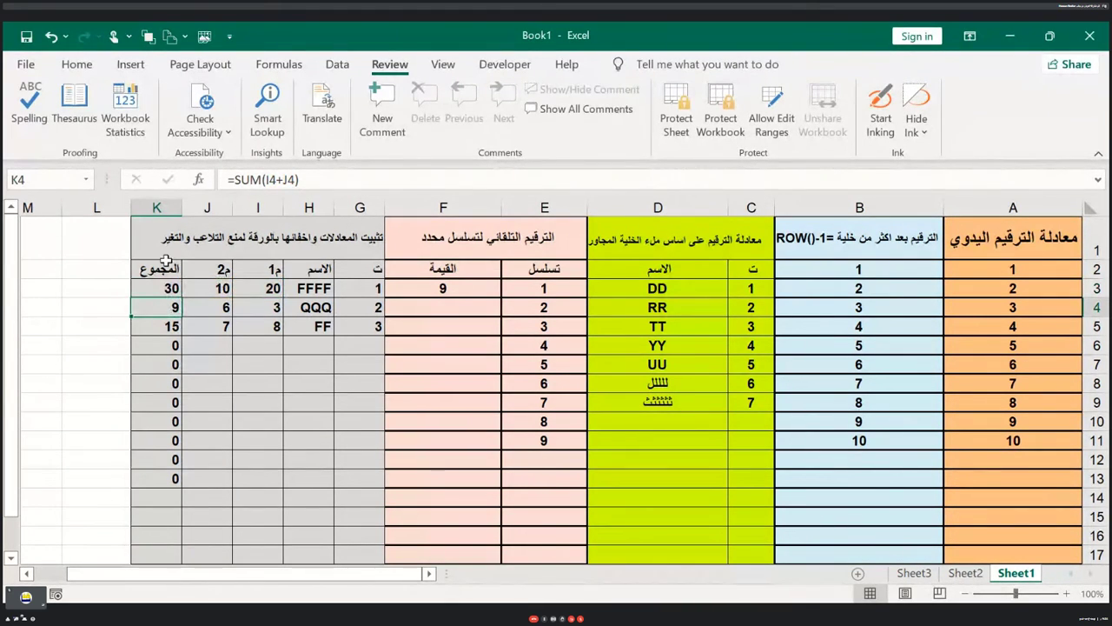
Change I3 from 20 to 60 and verify K3's total recalculates to 70
left_click(163, 289)
left_click(278, 293)
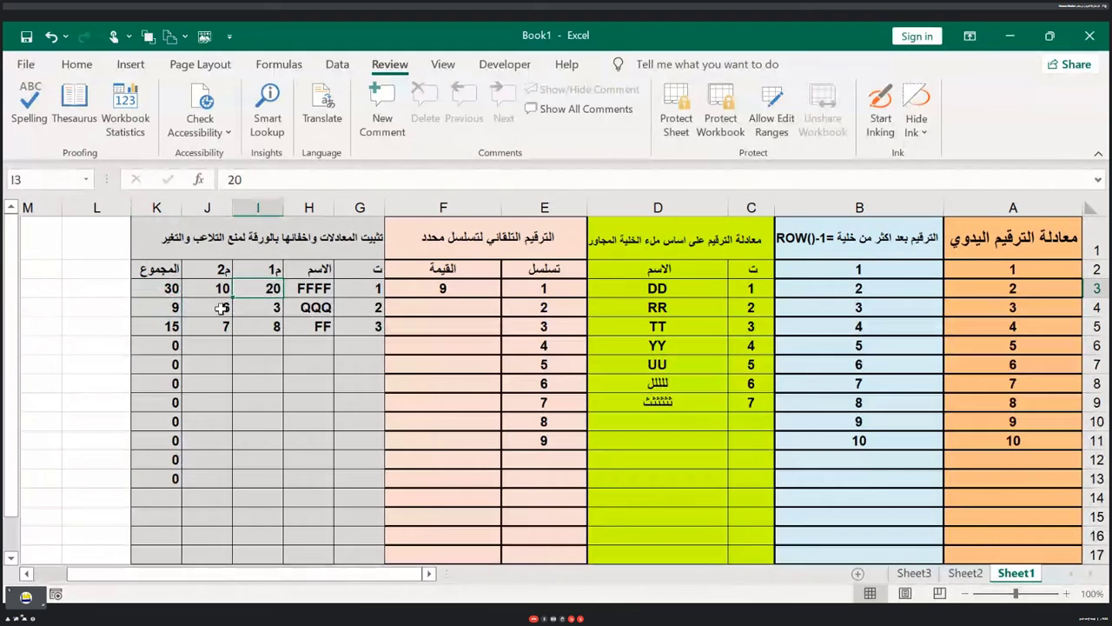
left_click(216, 290)
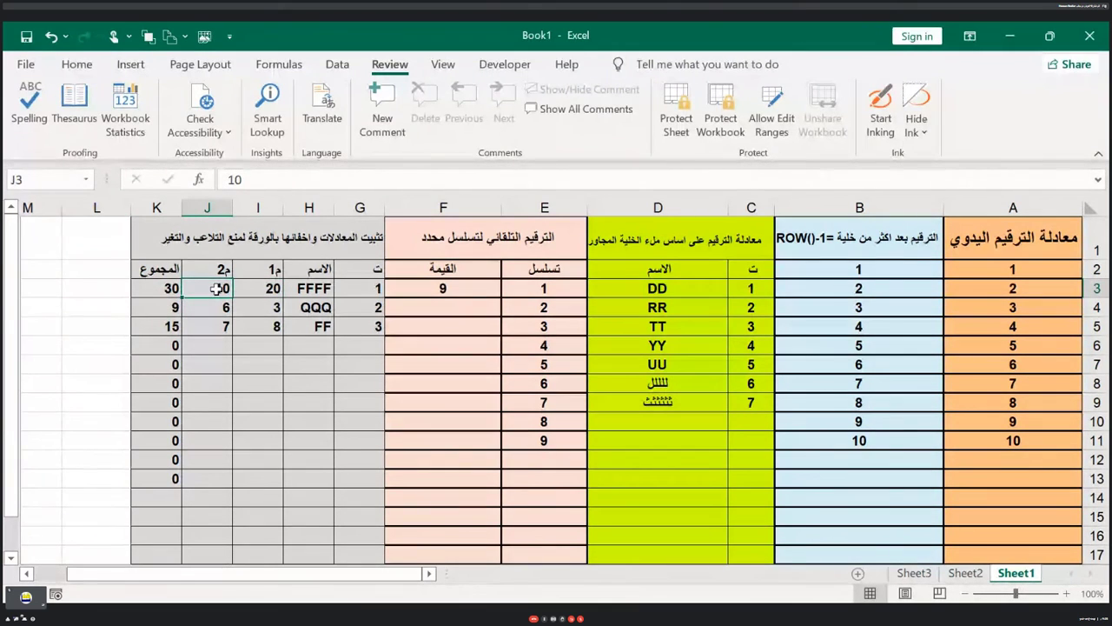
double_click(264, 289)
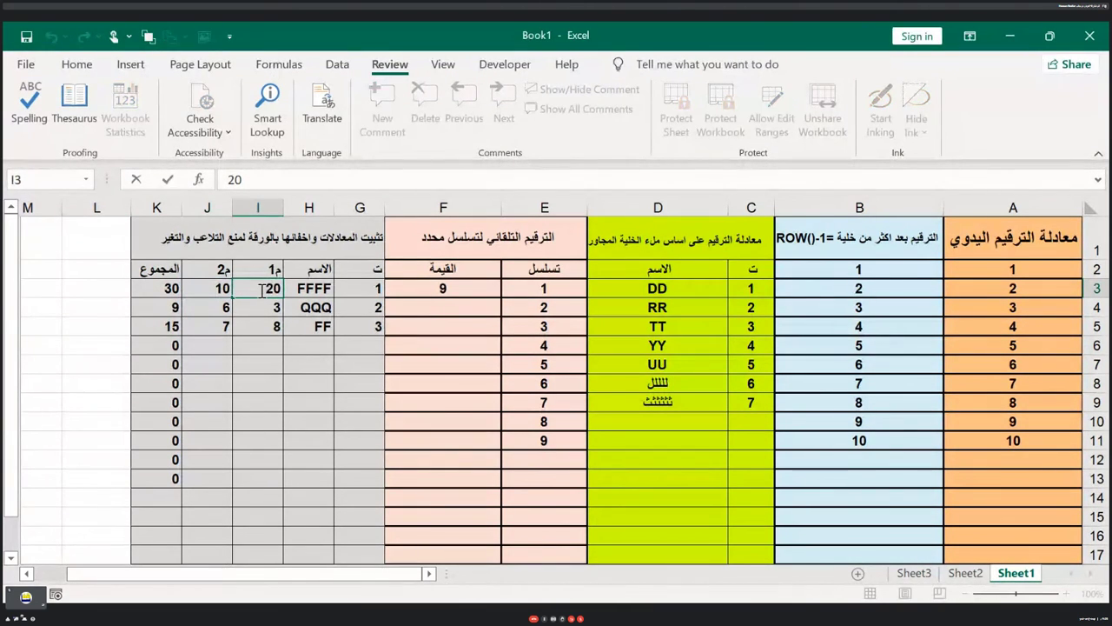
double_click(271, 290)
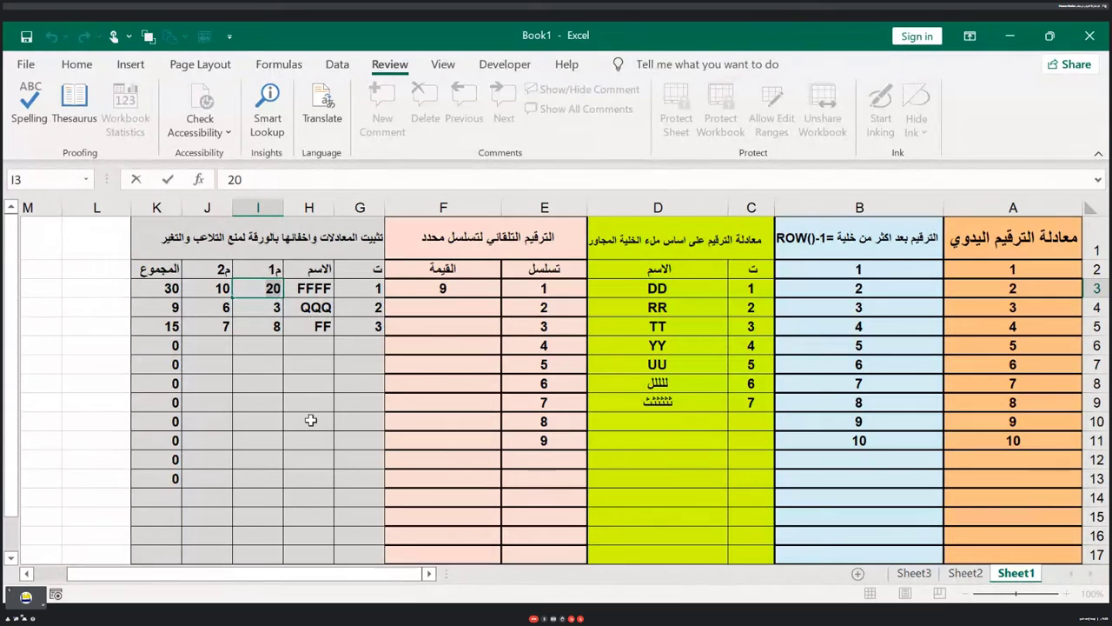
type("60")
key("ctrl+Return")
left_click(162, 288)
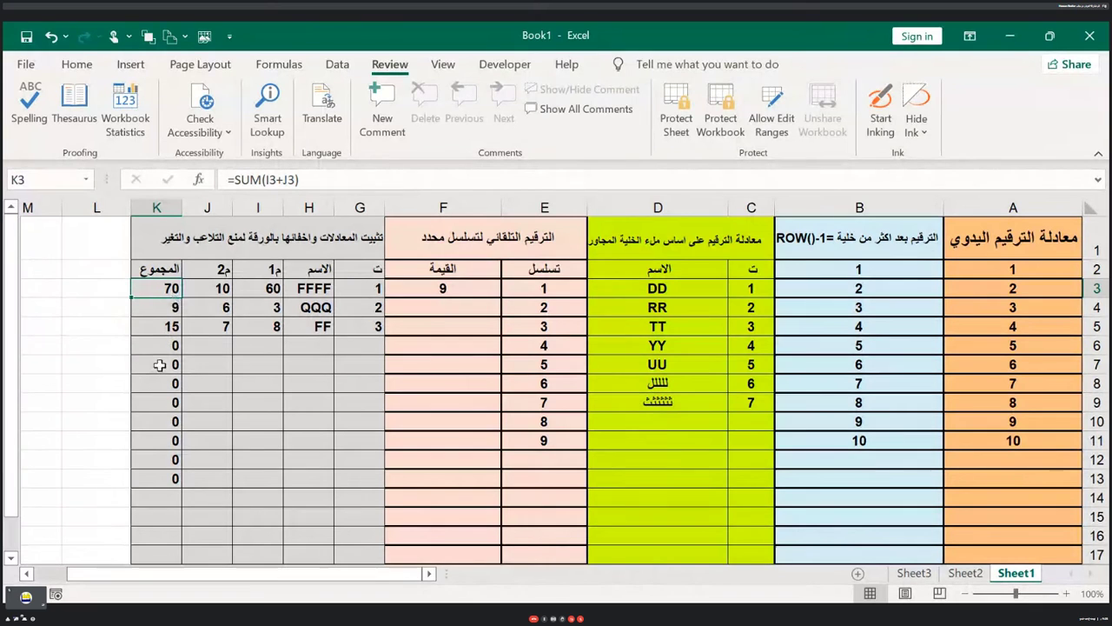
key("F2")
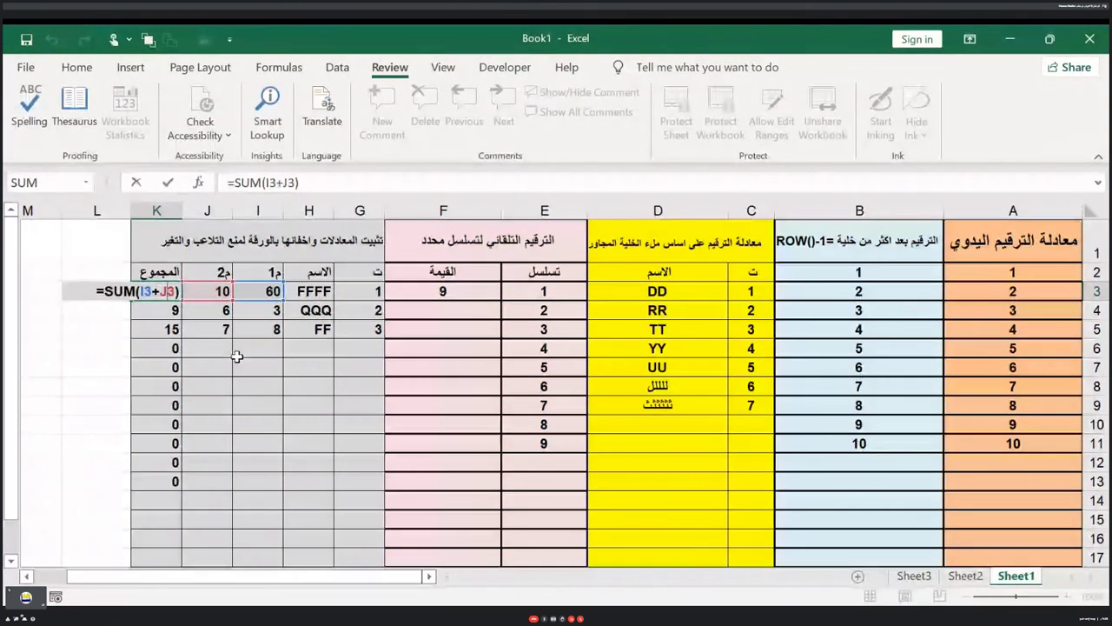
left_click(256, 361)
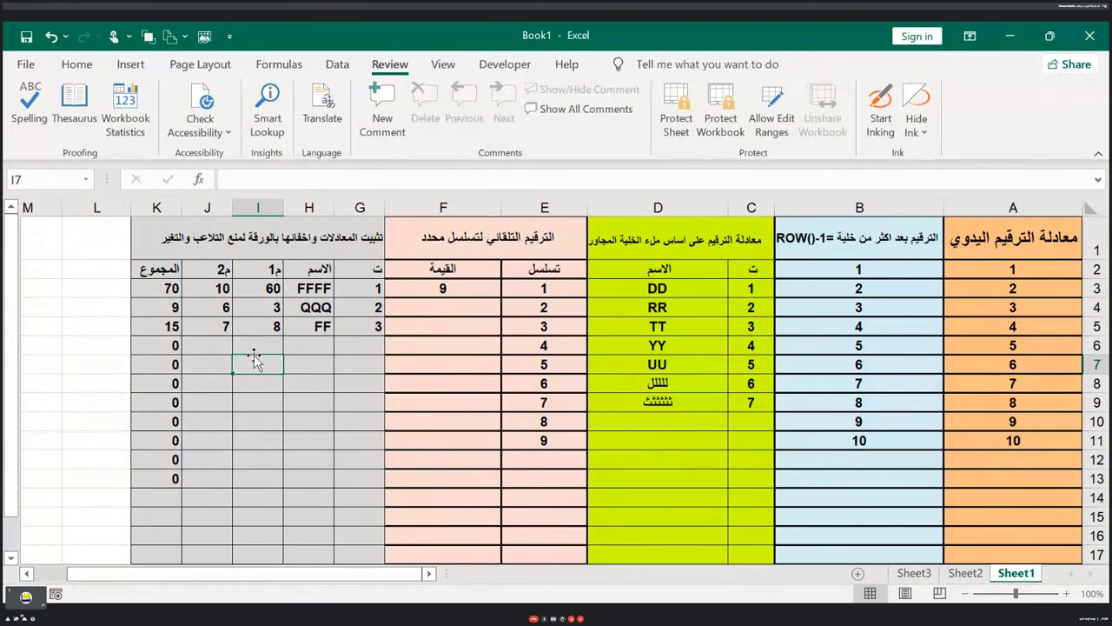
left_click(157, 207)
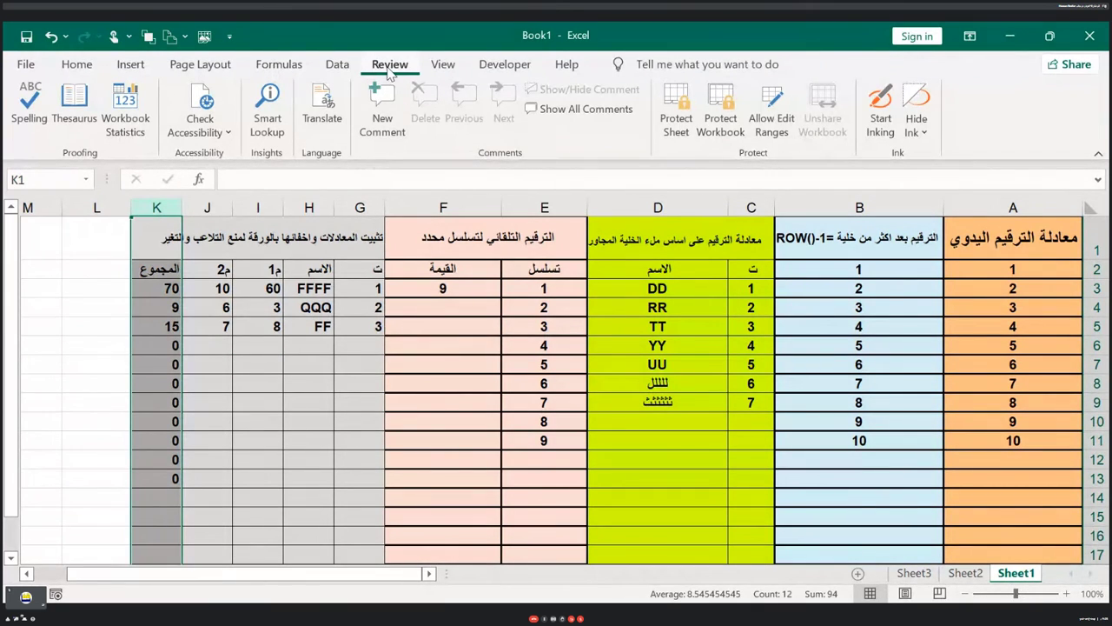
Protect Sheet1 from the Review tab's Protect Sheet dialog
left_click(676, 126)
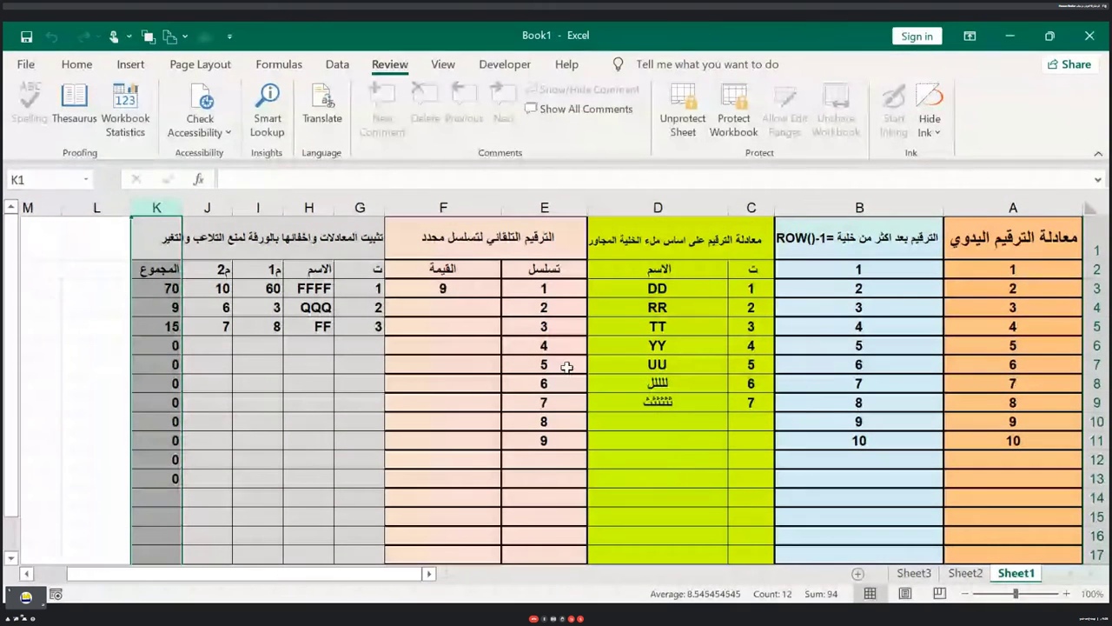
left_click(257, 365)
left_click(168, 322)
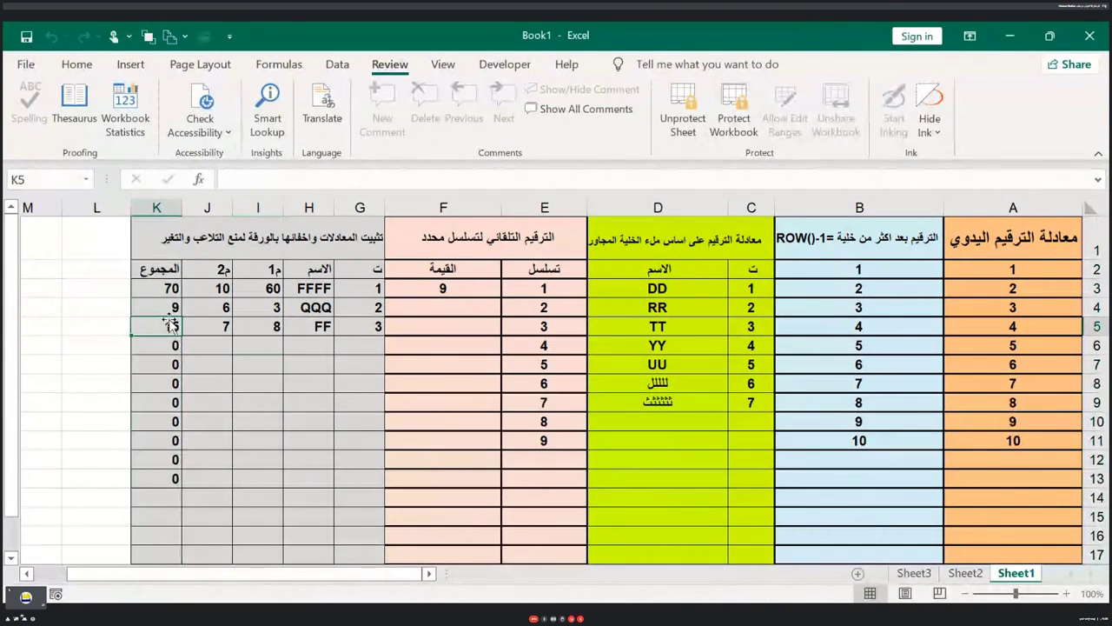
left_click(162, 306)
left_click(159, 289)
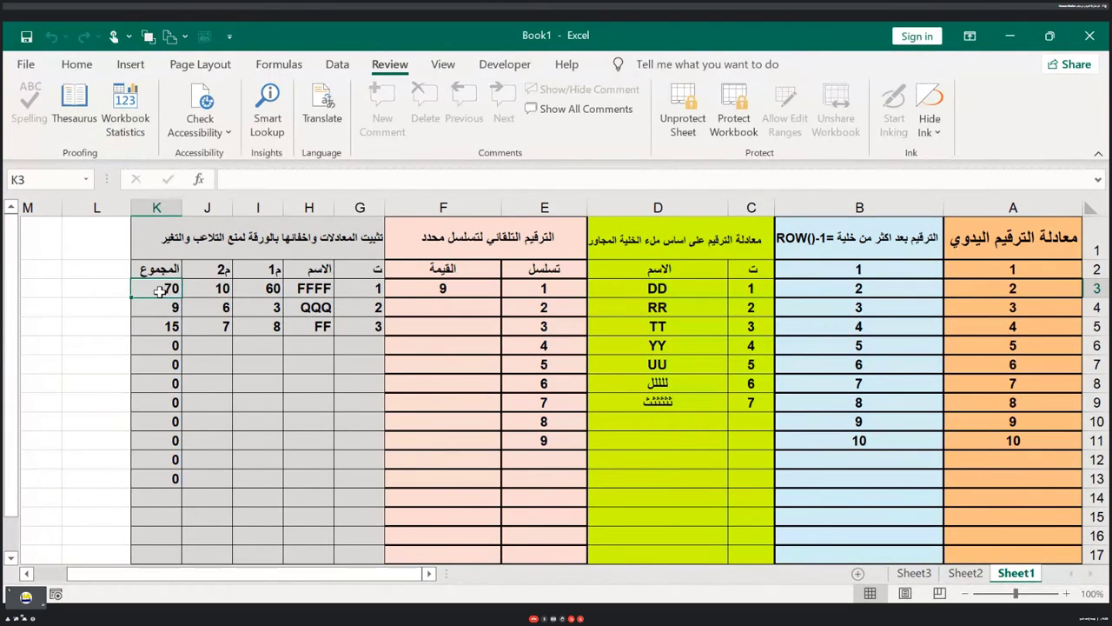
left_click(313, 349)
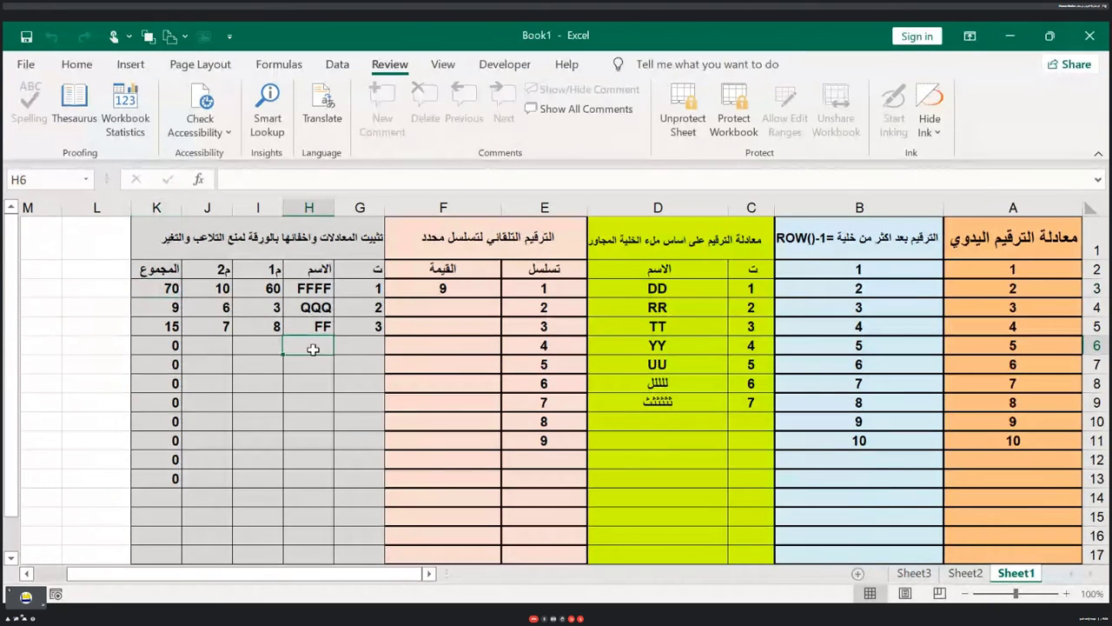
Add row 4 named 'tttt' with marks 20 and 40, giving a total of 60
left_click(355, 348)
type("4")
left_click(306, 348)
type("tttt")
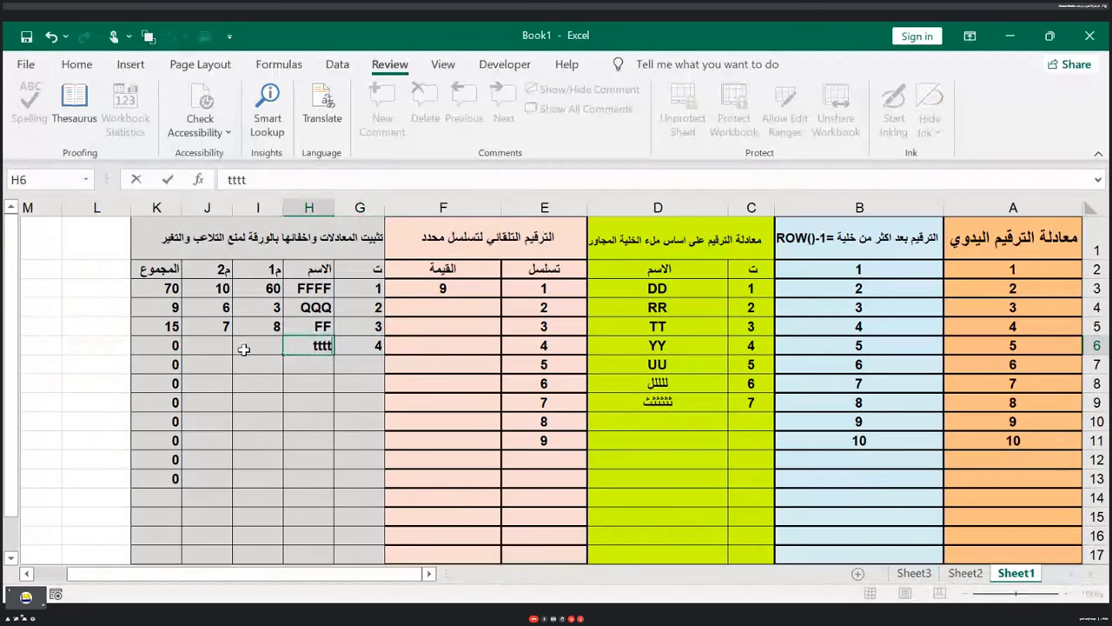
left_click(247, 348)
type("20")
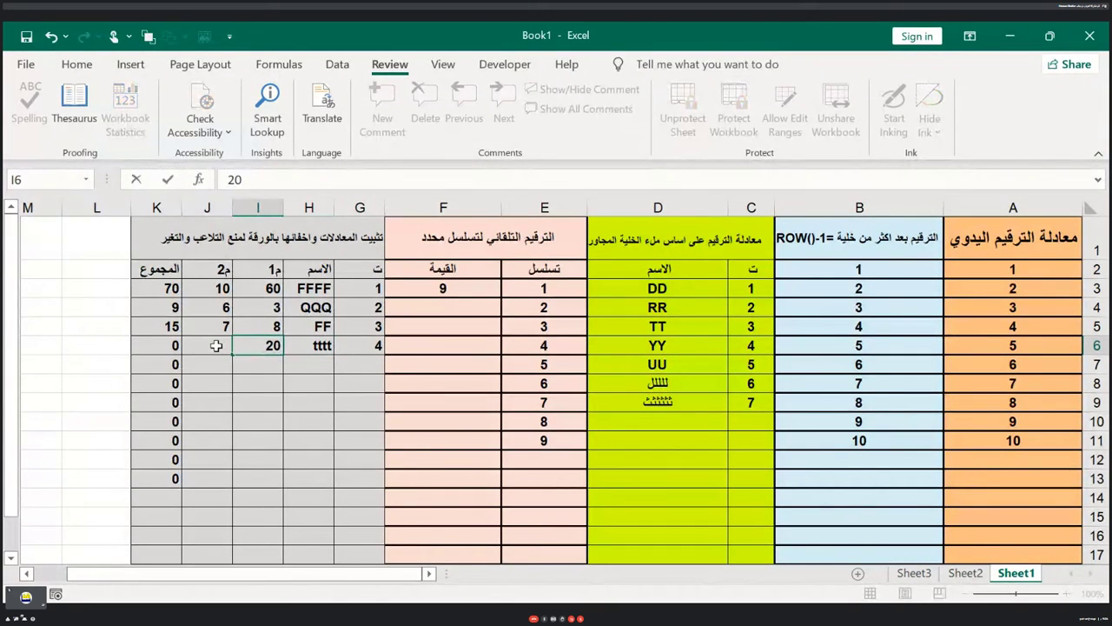
left_click(217, 345)
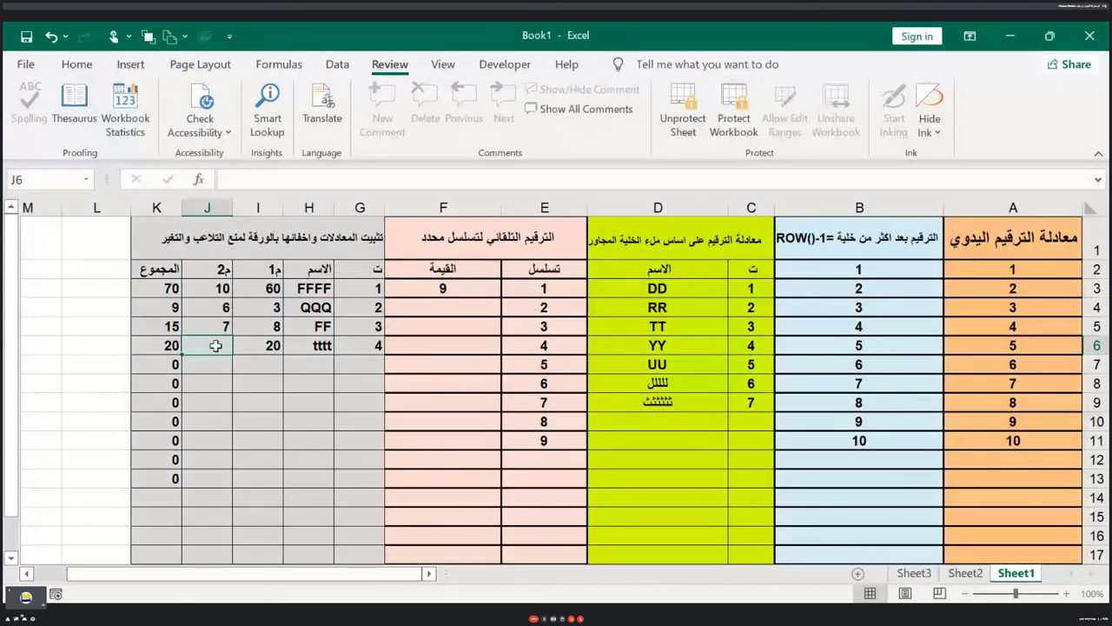
type("40")
key("Tab")
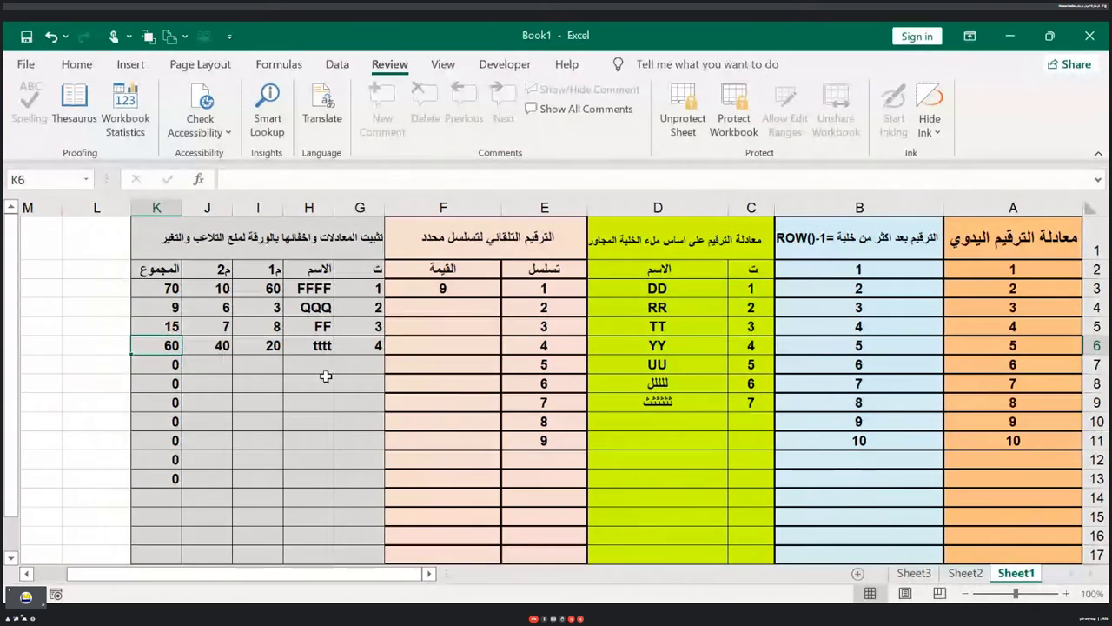
Add row 5 named 'ggg' with marks 10 and 30 (total 40), then attempt editing the locked total
left_click(373, 364)
type("5")
left_click(306, 368)
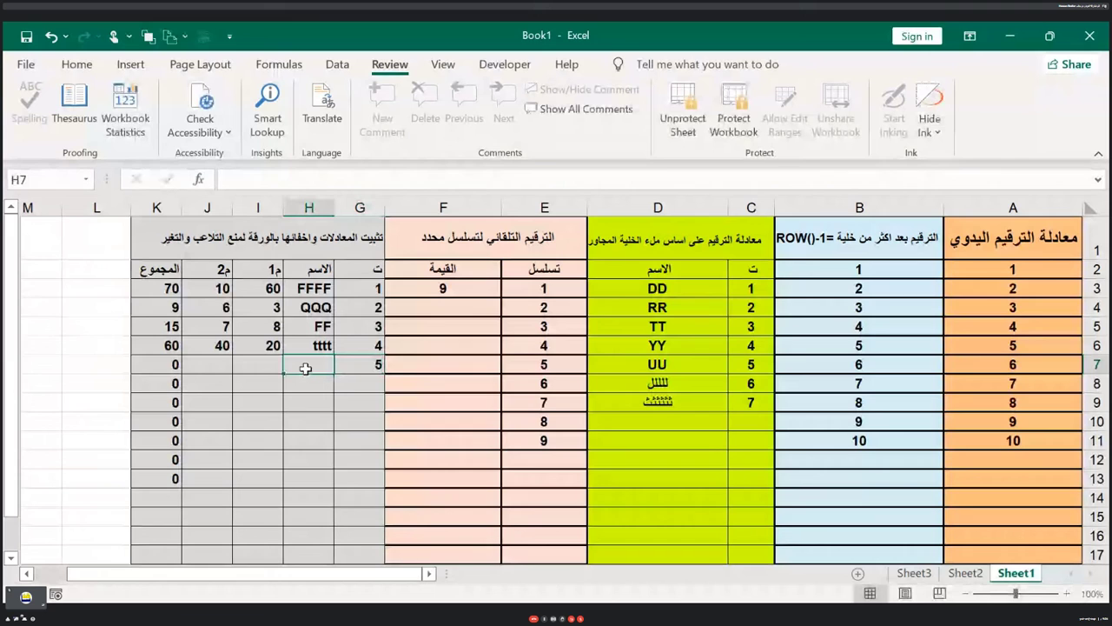
type("ggg")
left_click(263, 366)
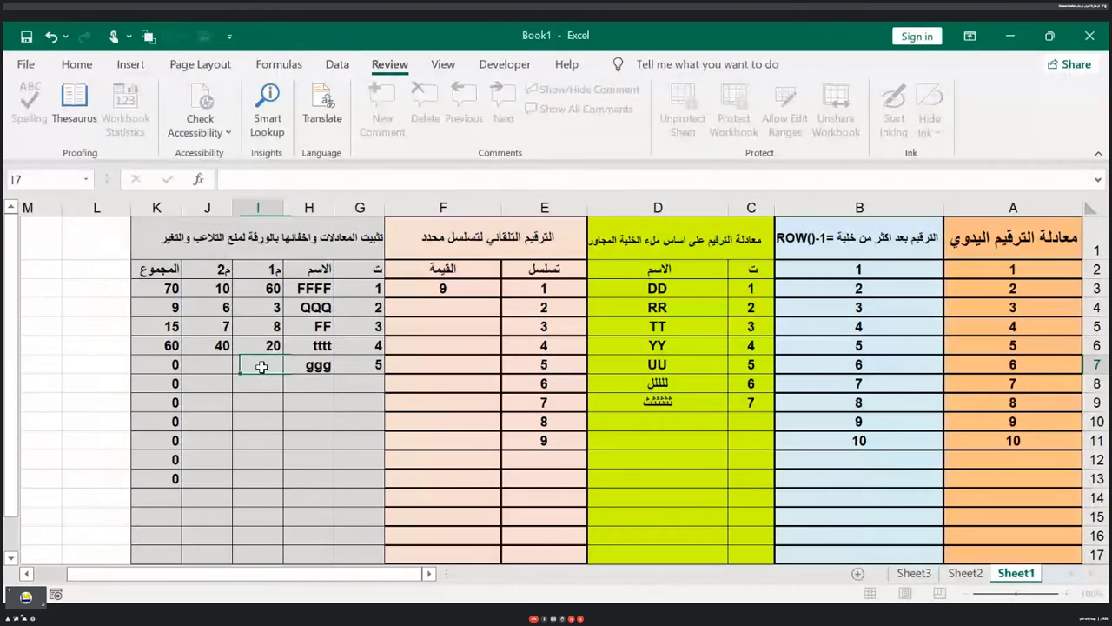
type("10")
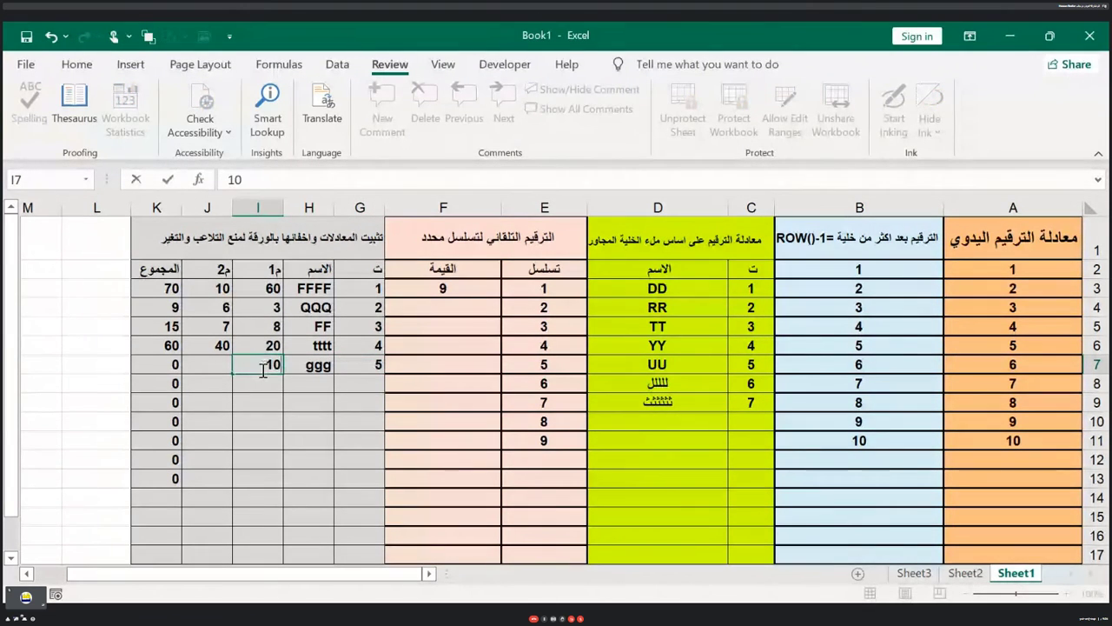
left_click(218, 369)
type("30")
key("Tab")
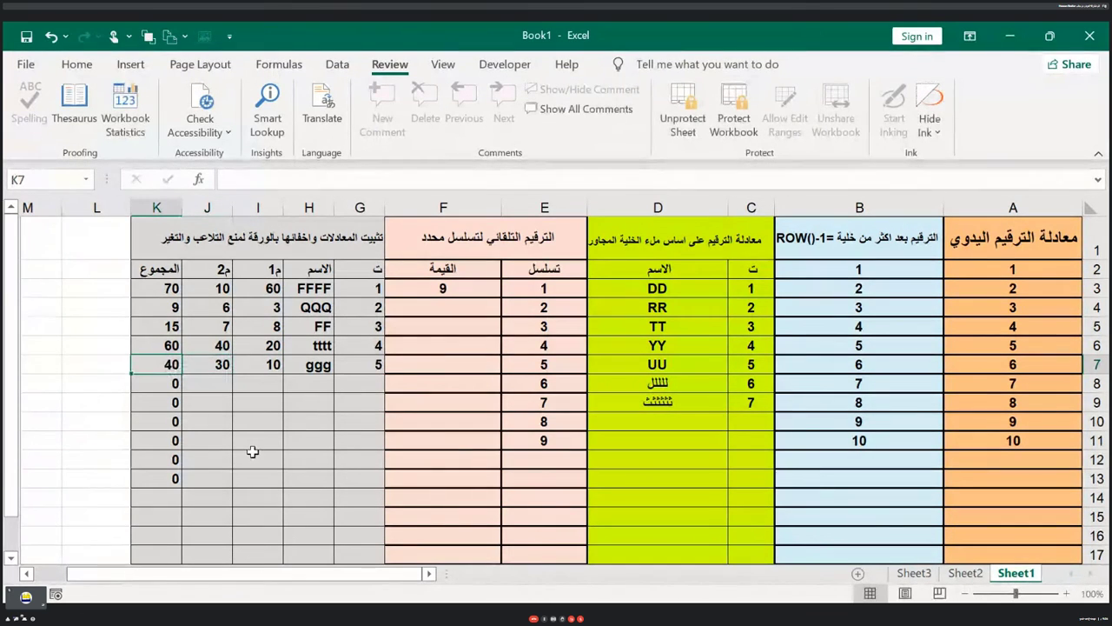
left_click(272, 181)
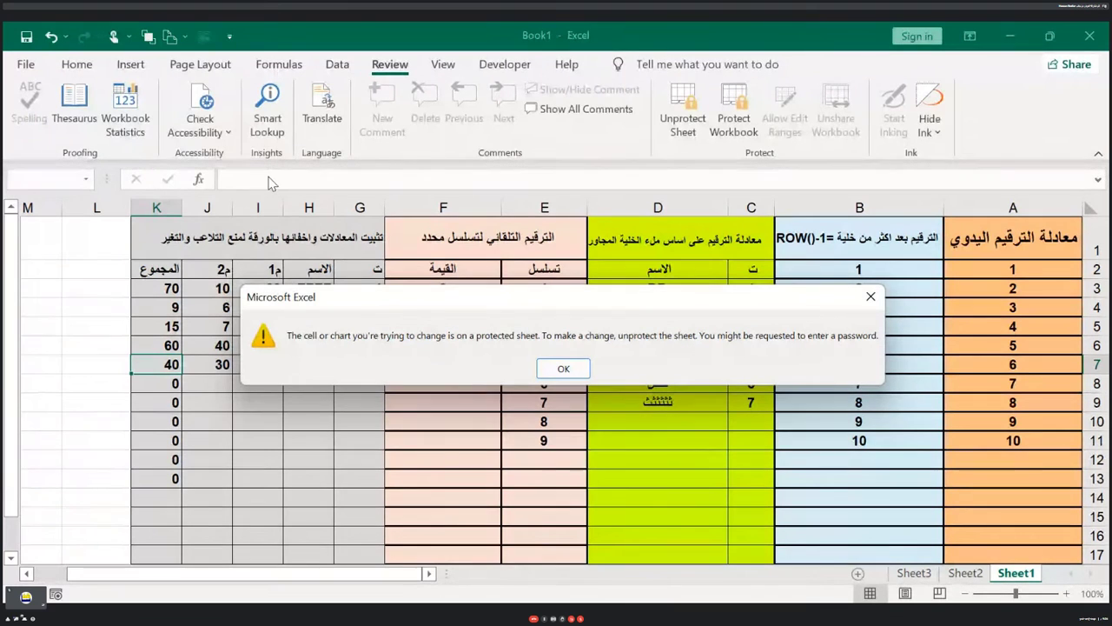
key("Return")
left_click(274, 183)
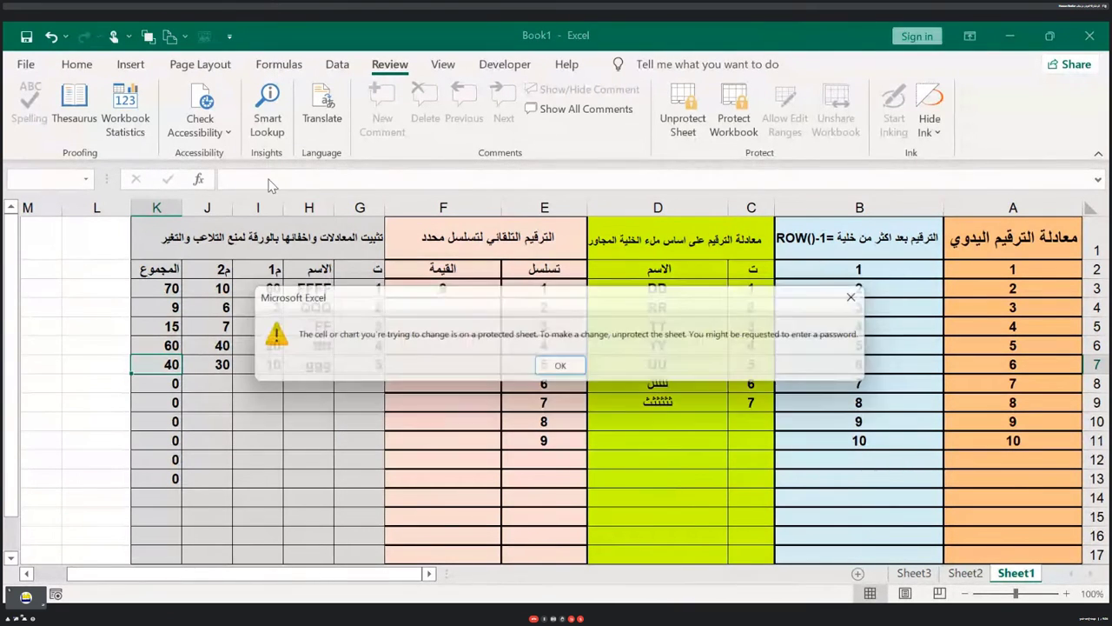
key("Return")
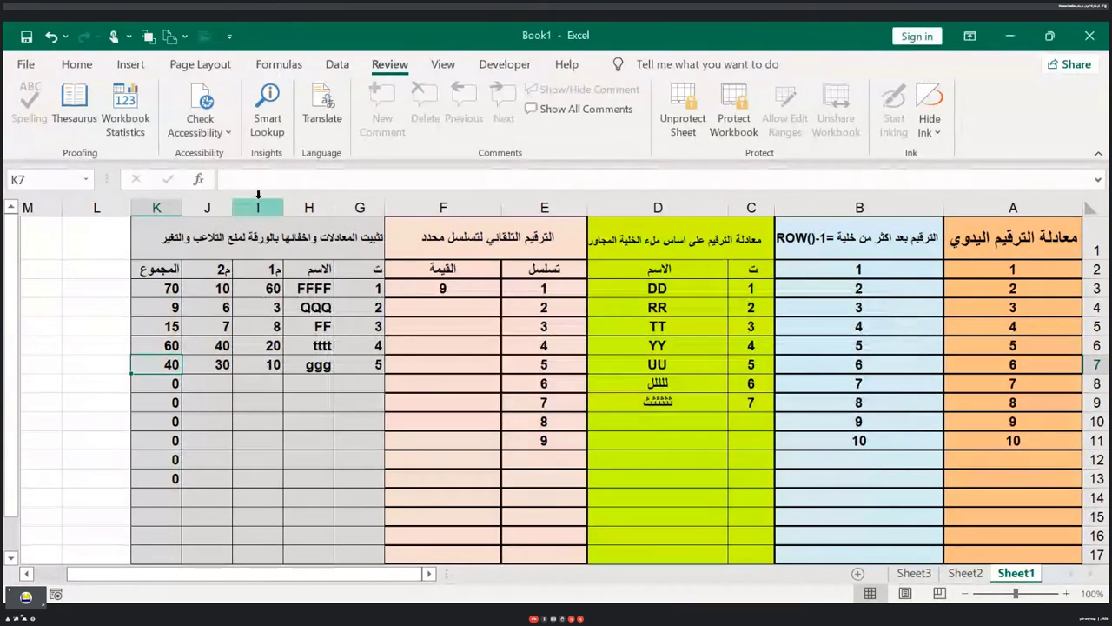
left_click(274, 181)
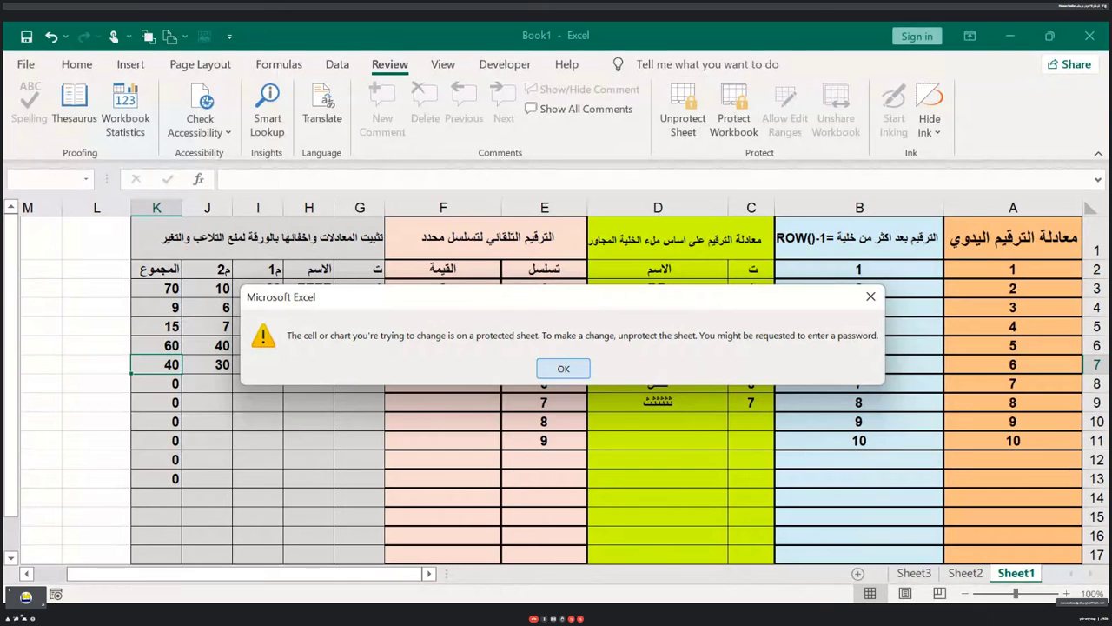
key("Return")
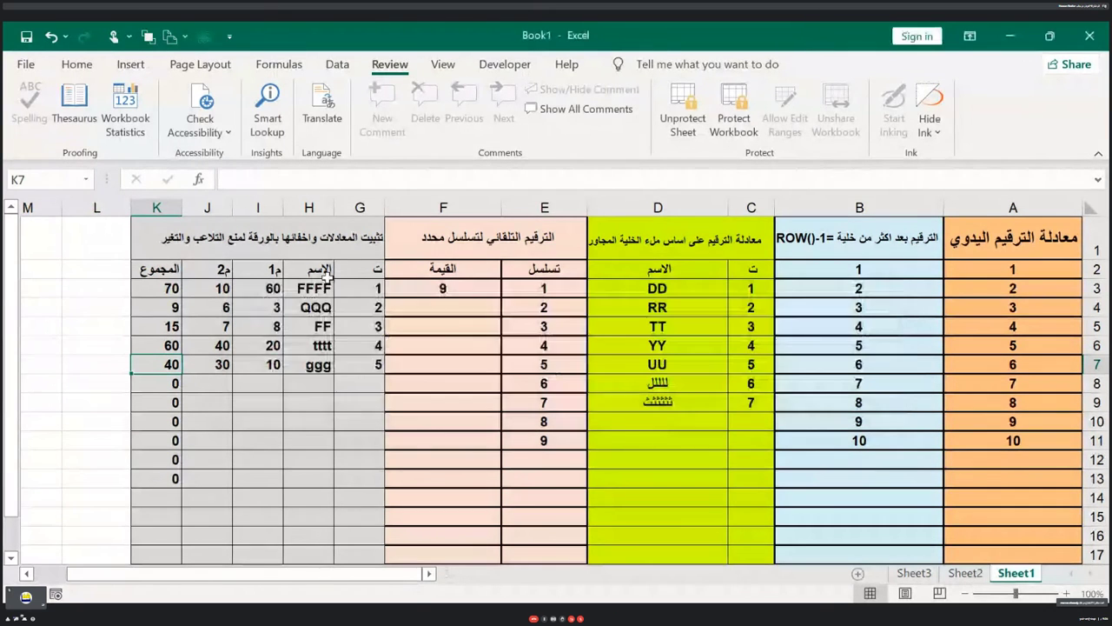
left_click(152, 213)
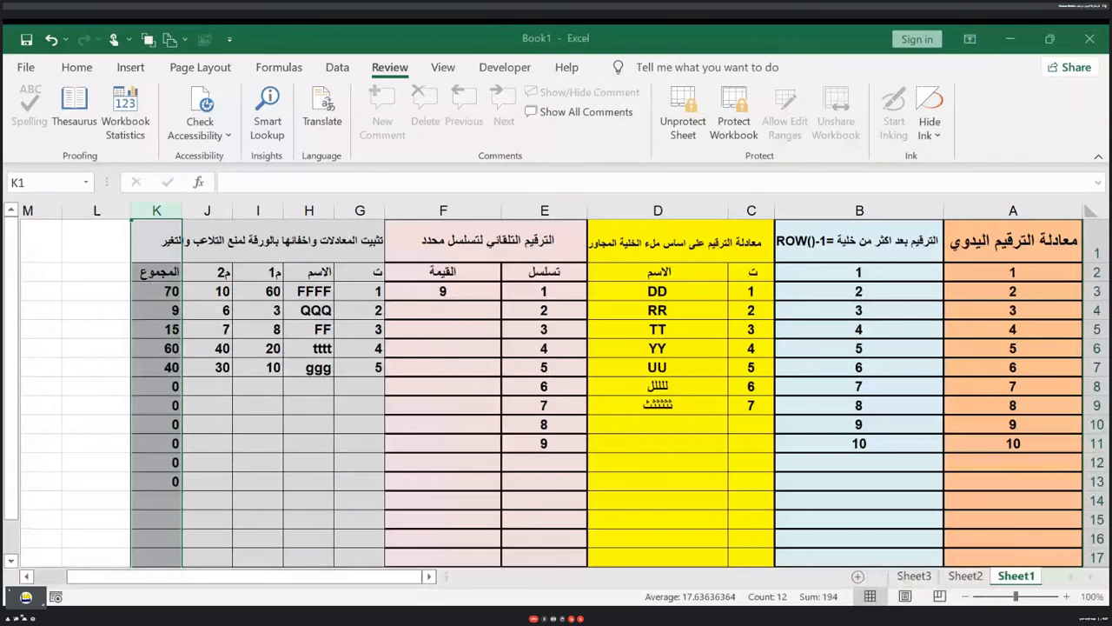
Unprotect Sheet1 and reopen K3's =SUM(I3+J3) formula to confirm it is editable
left_click(680, 121)
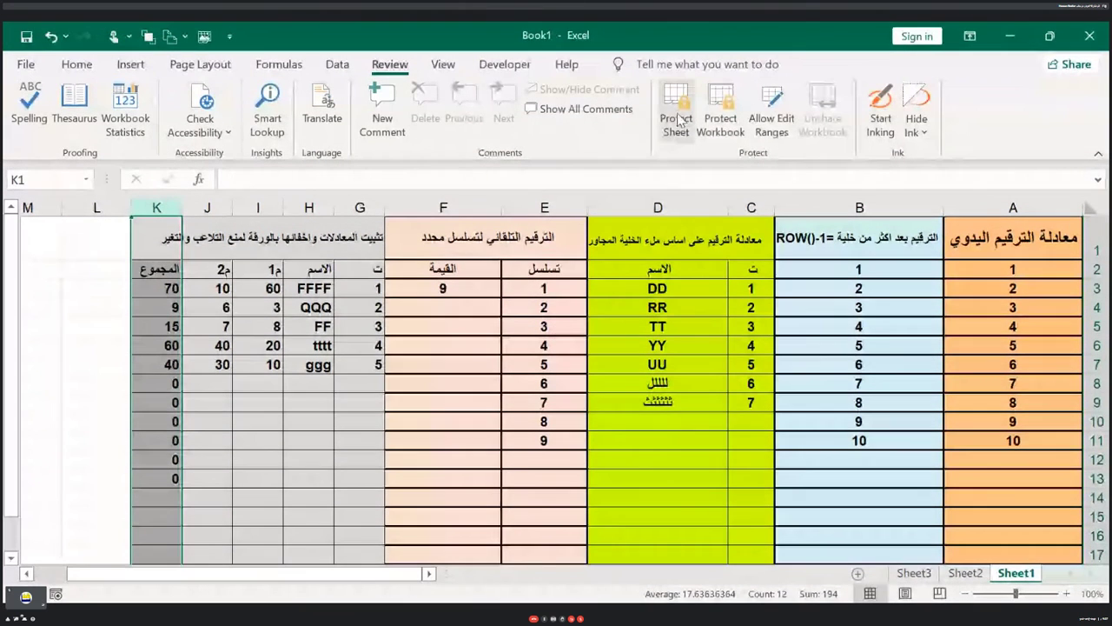
left_click(162, 288)
double_click(163, 288)
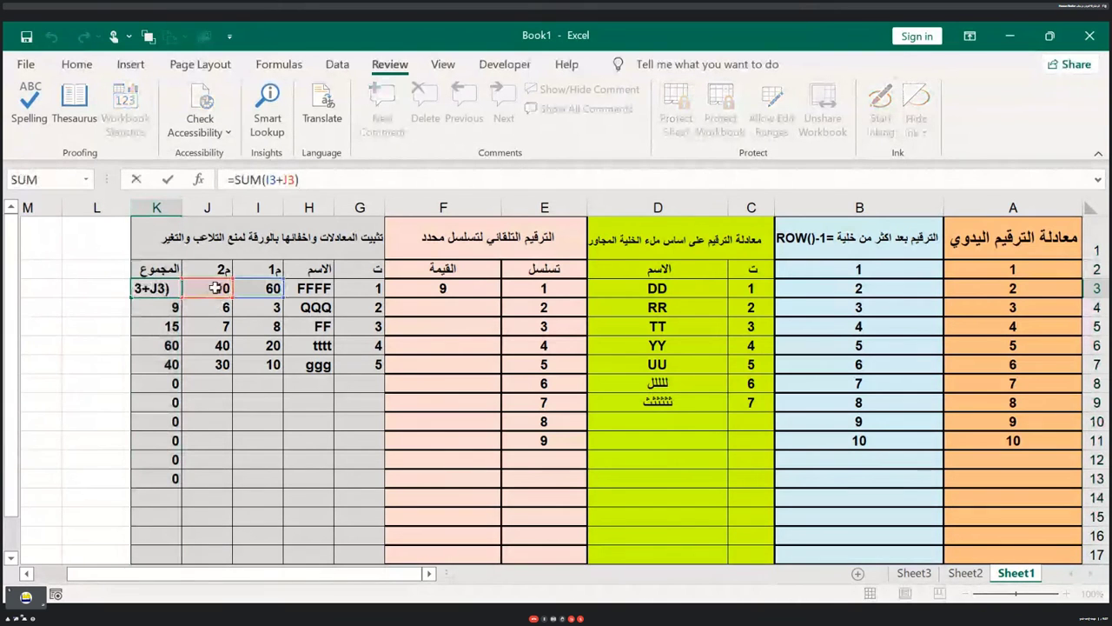
key("Return")
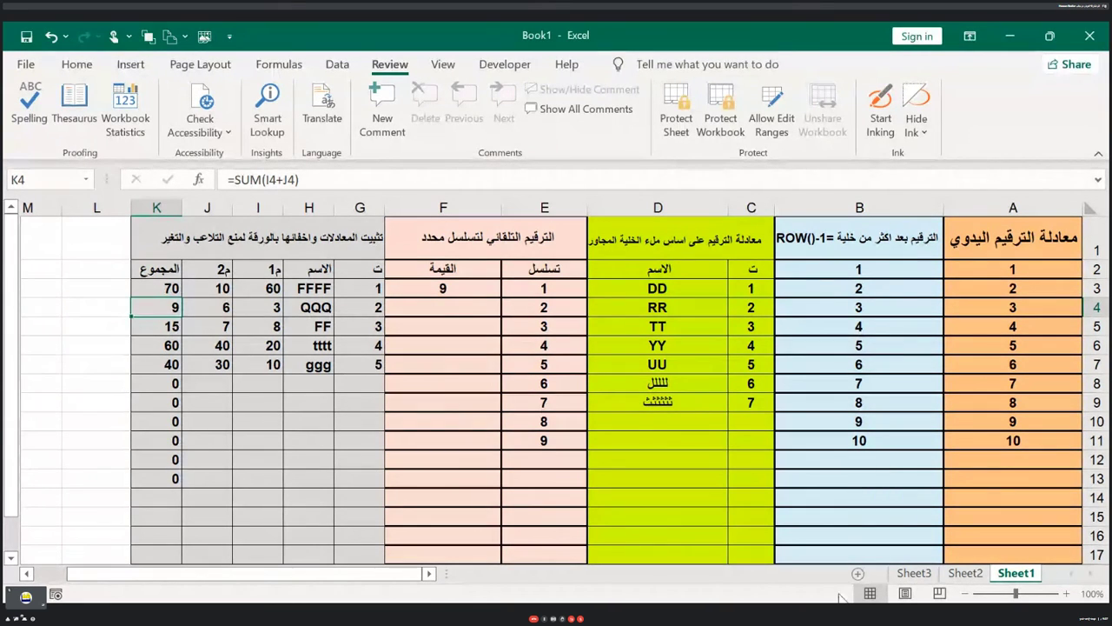
right_click(1024, 579)
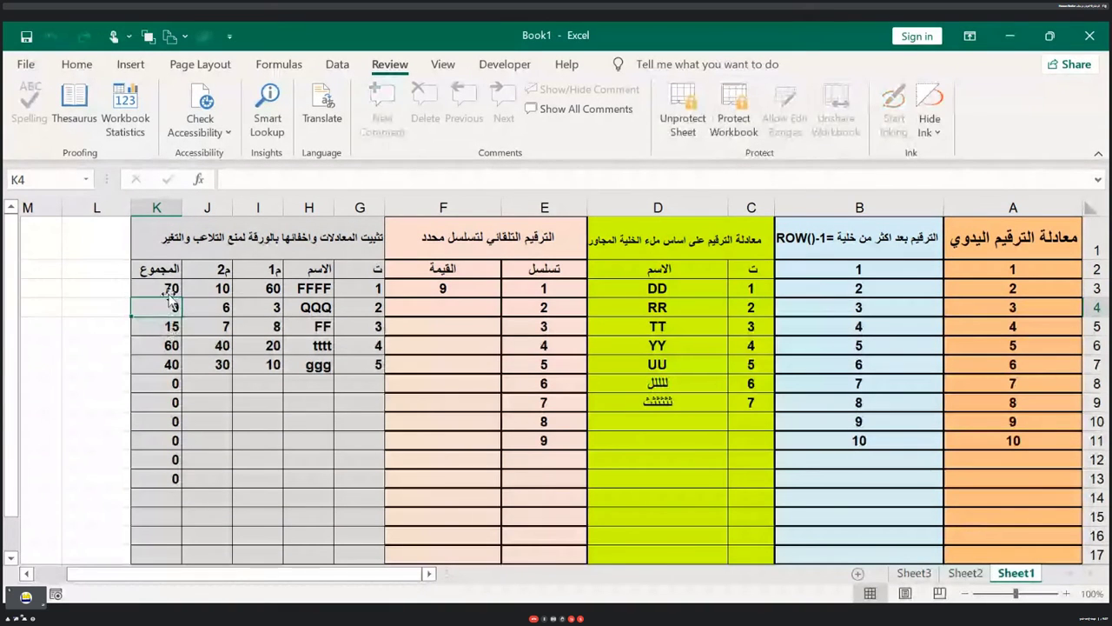
Verify the K3, K5 and K9 formulas are hidden and editing K9 triggers the protection warning
left_click(169, 291)
left_click(170, 326)
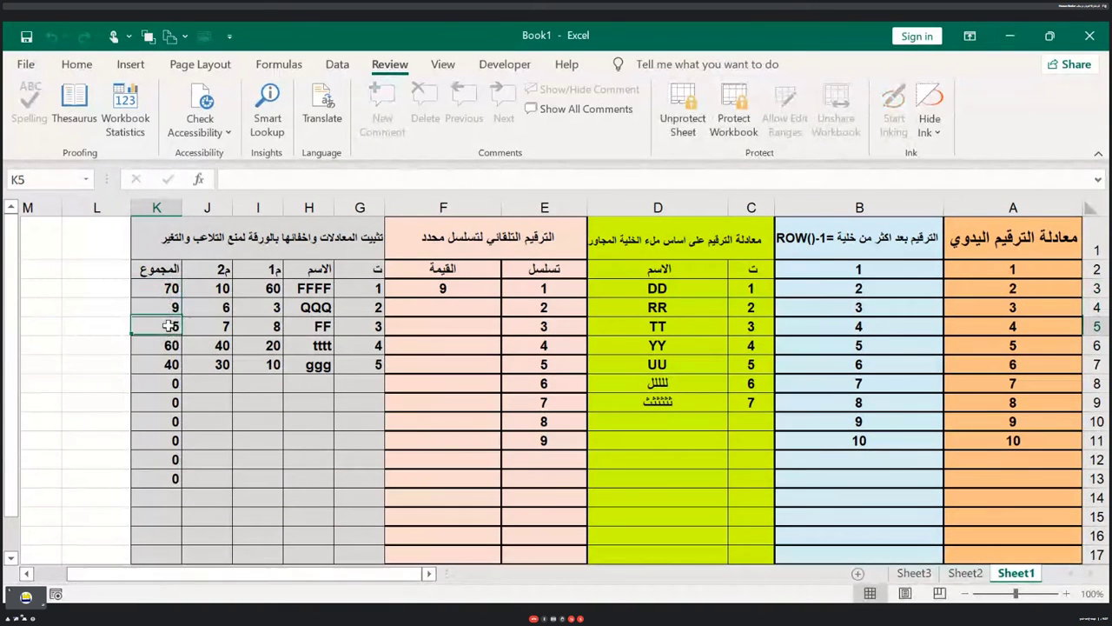
key("Down")
key("Down")
key("Down")
key("Down")
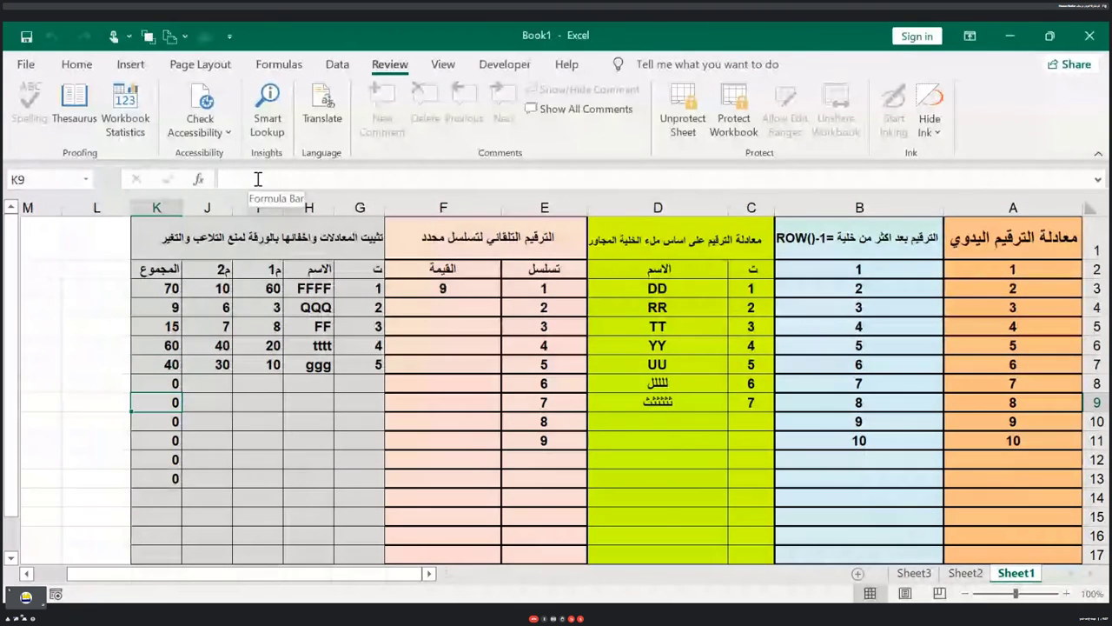
left_click(258, 184)
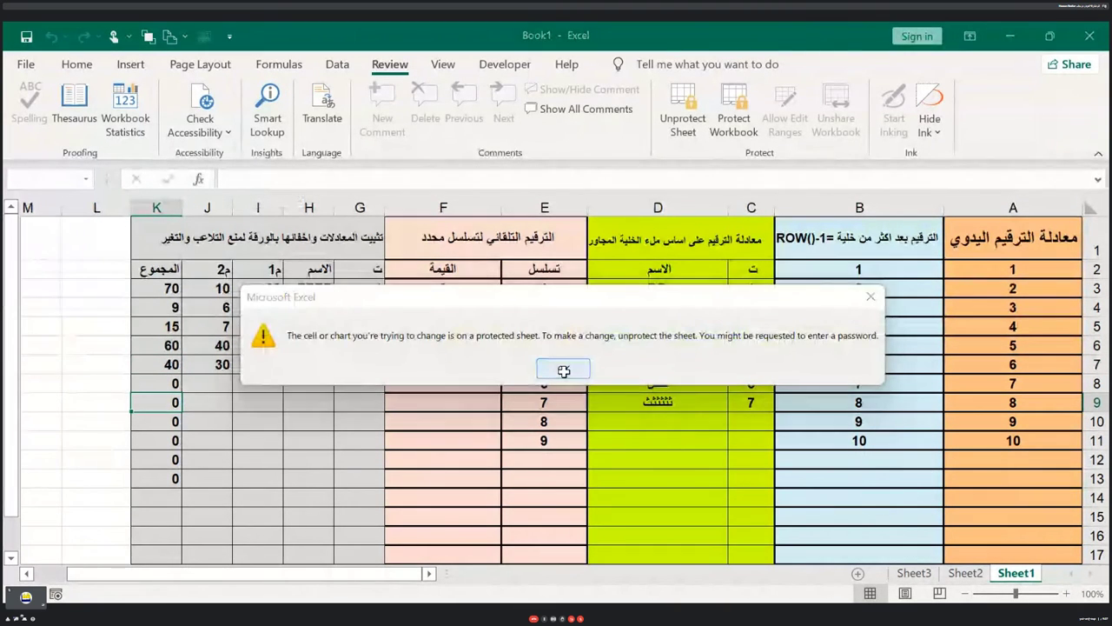
left_click(565, 369)
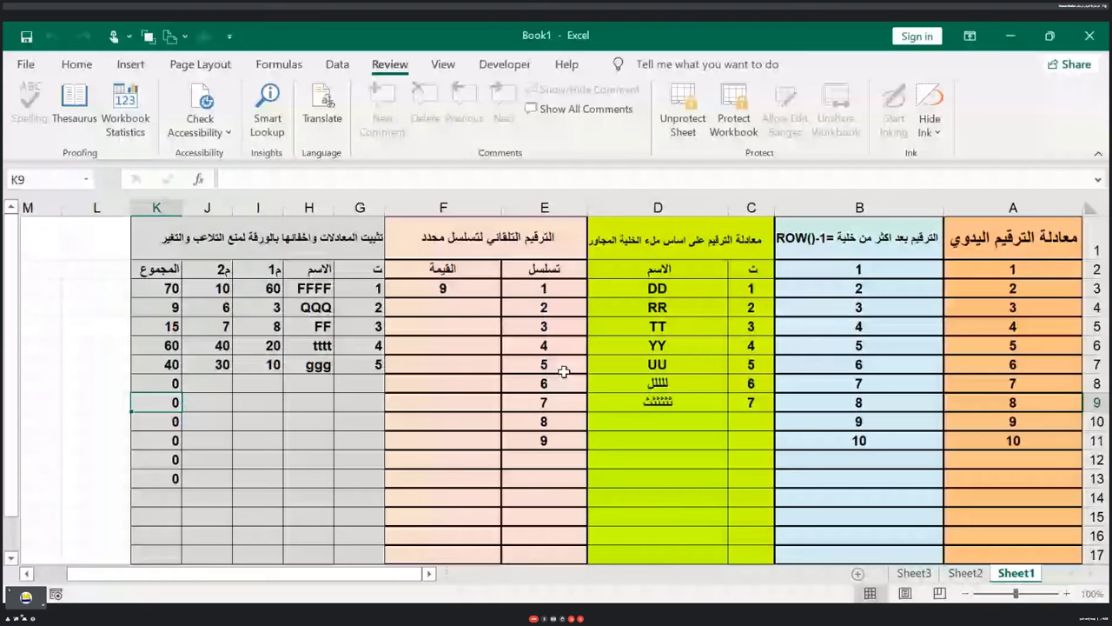
left_click(311, 208)
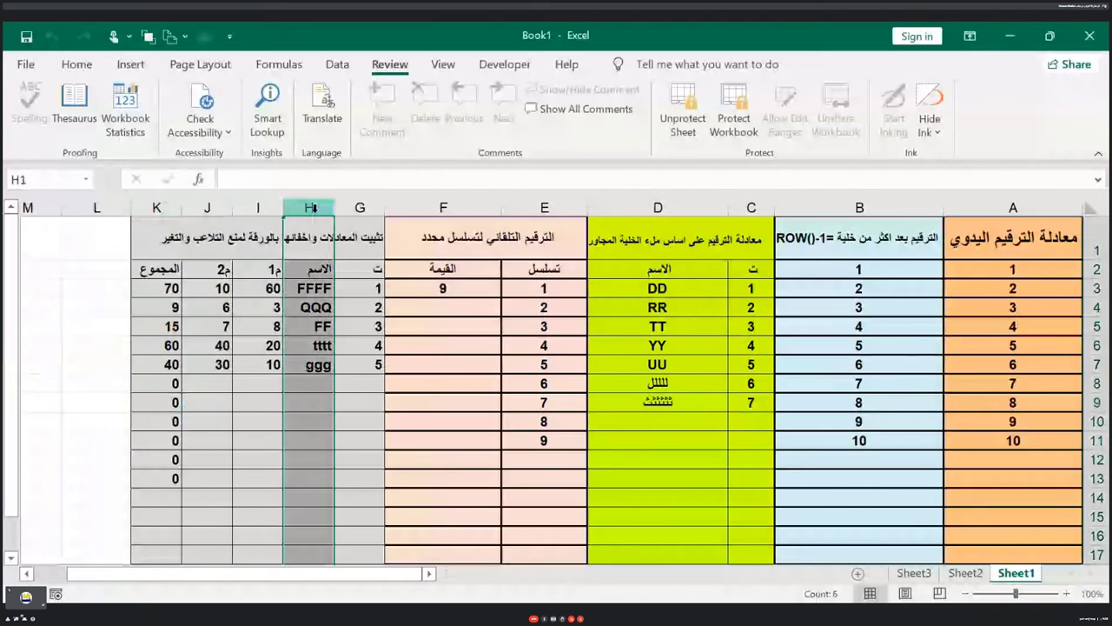
Select the totals column K and unprotect Sheet1 from the Review tab
right_click(317, 295)
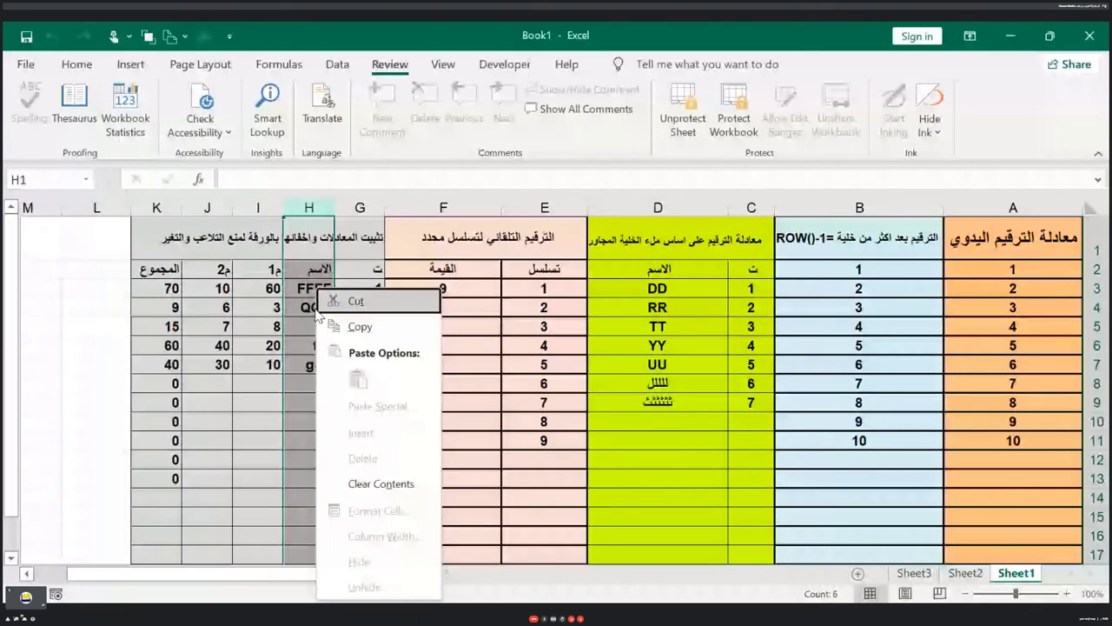
key("Escape")
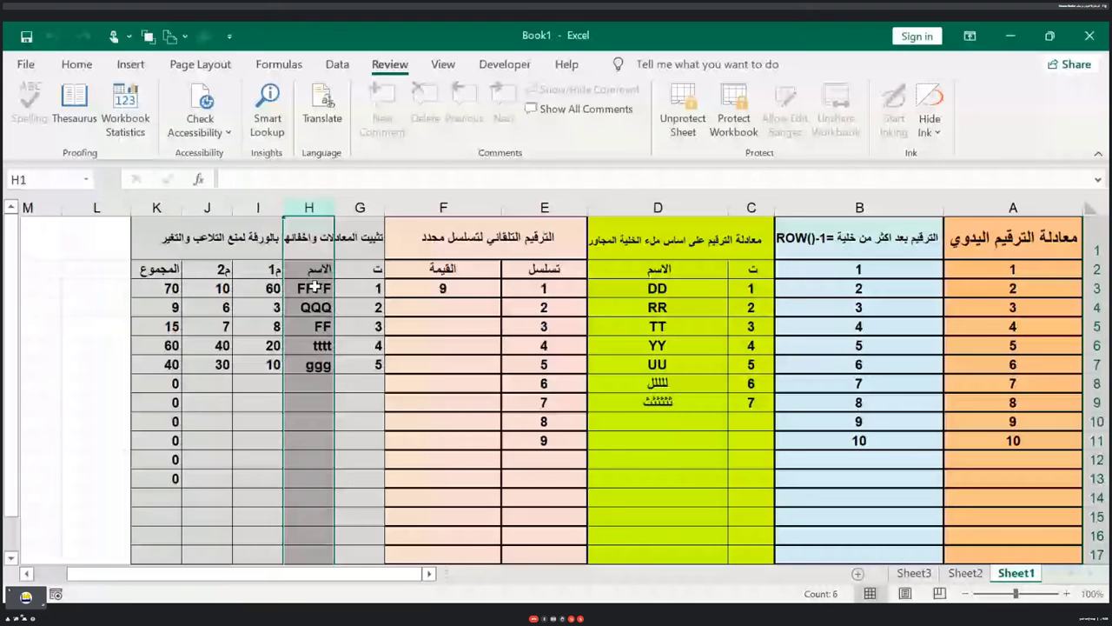
right_click(310, 212)
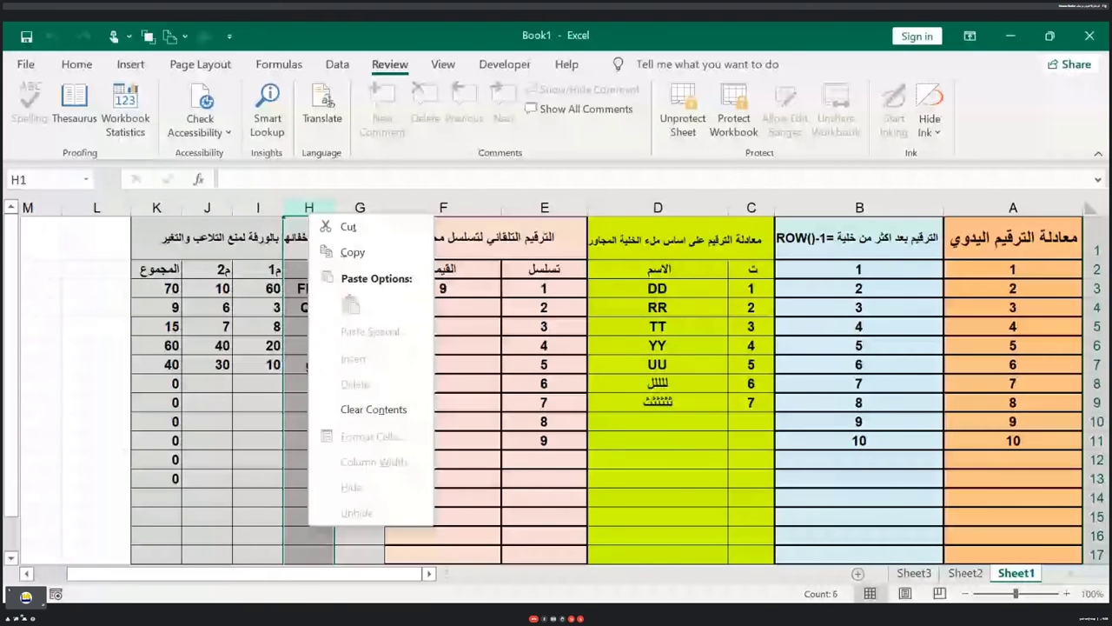
left_click(171, 289)
left_click(162, 208)
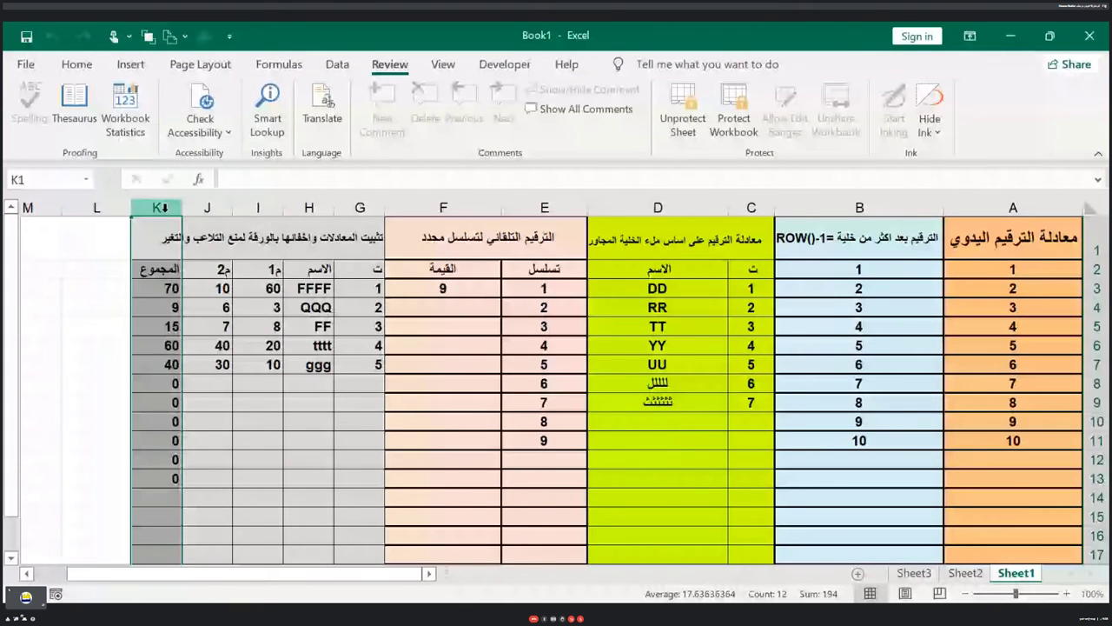
left_click(684, 129)
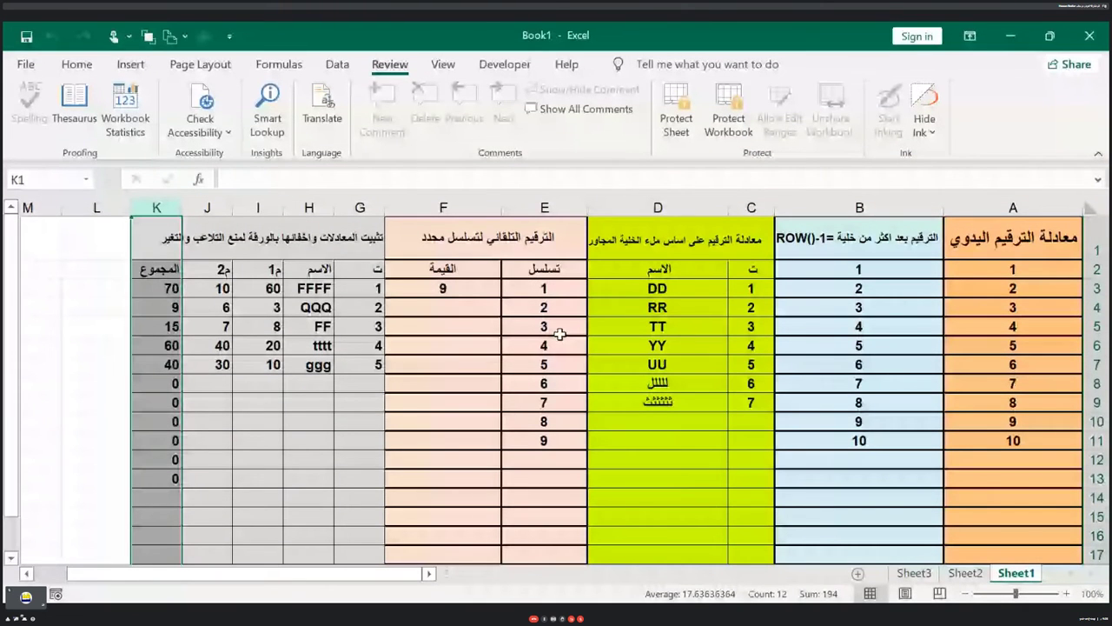
key("Down")
key("Down")
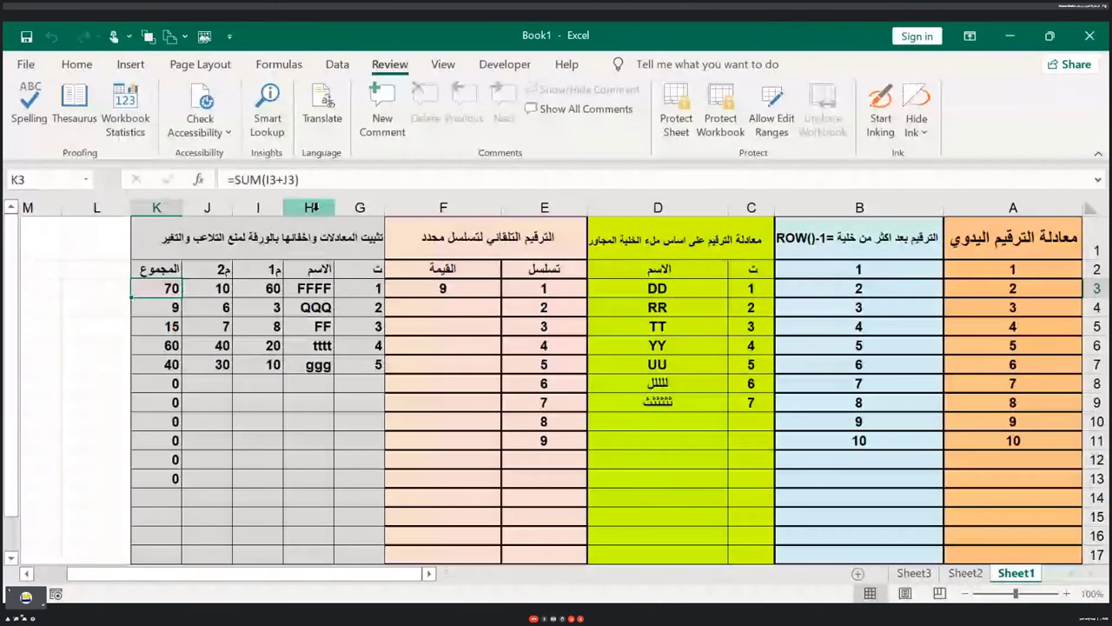
Select the names in H3:H7 and open Format Cells on the Number tab
left_click(310, 207)
left_click_drag(313, 288, 313, 384)
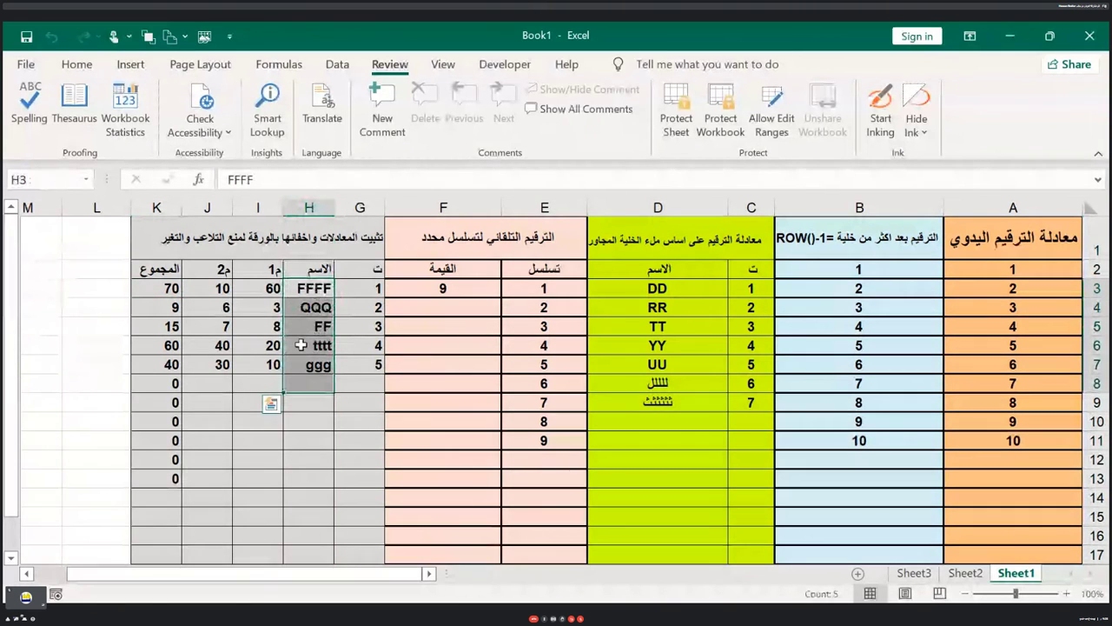
right_click(304, 346)
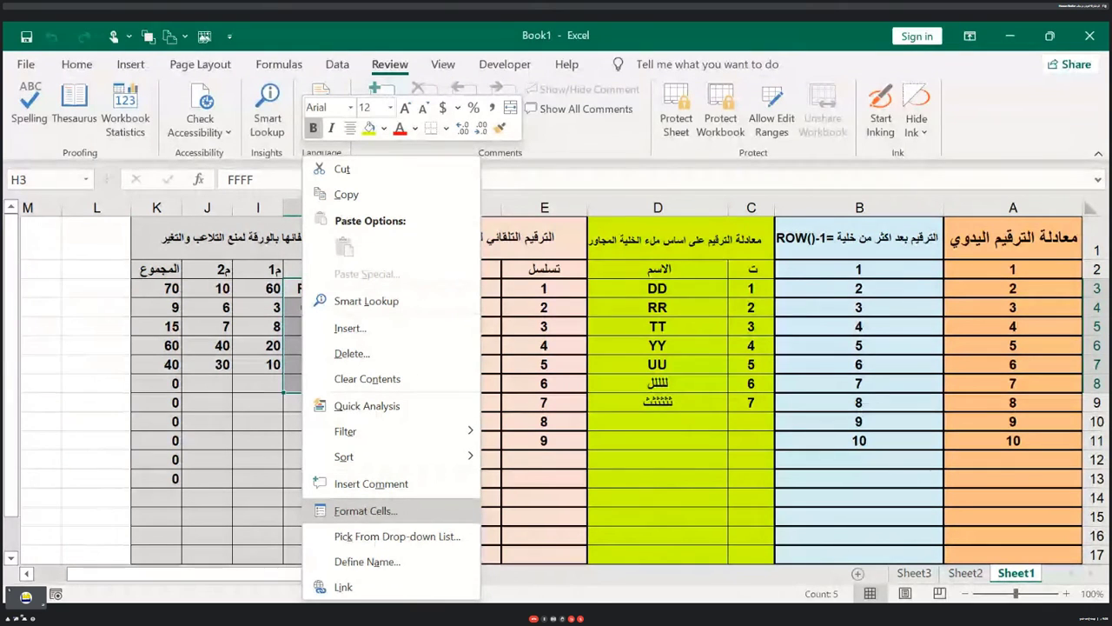
left_click(364, 511)
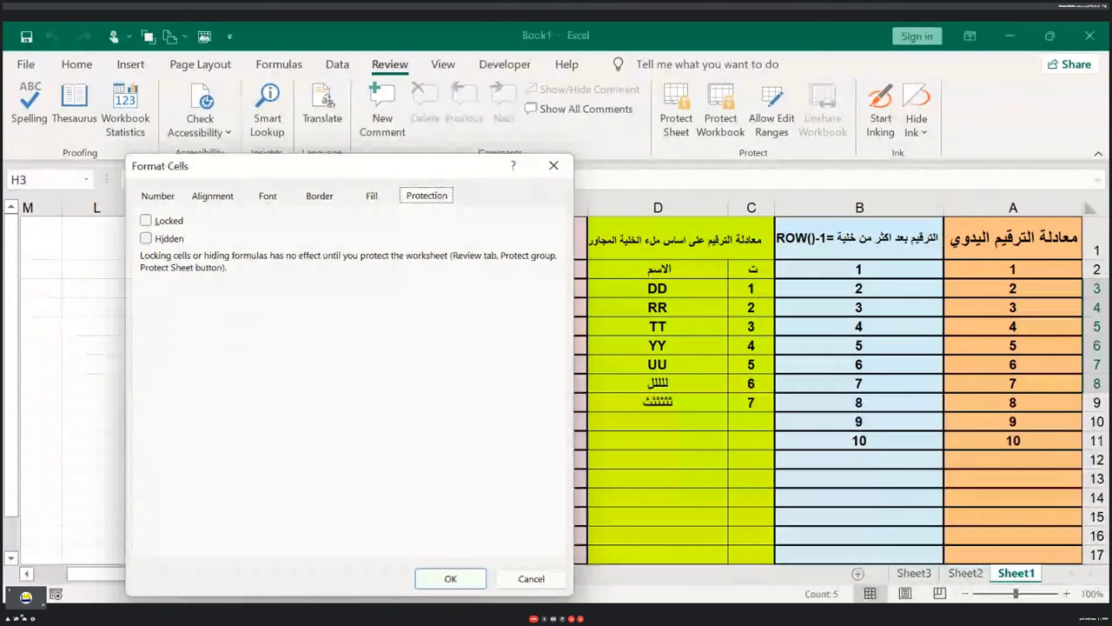
left_click(157, 196)
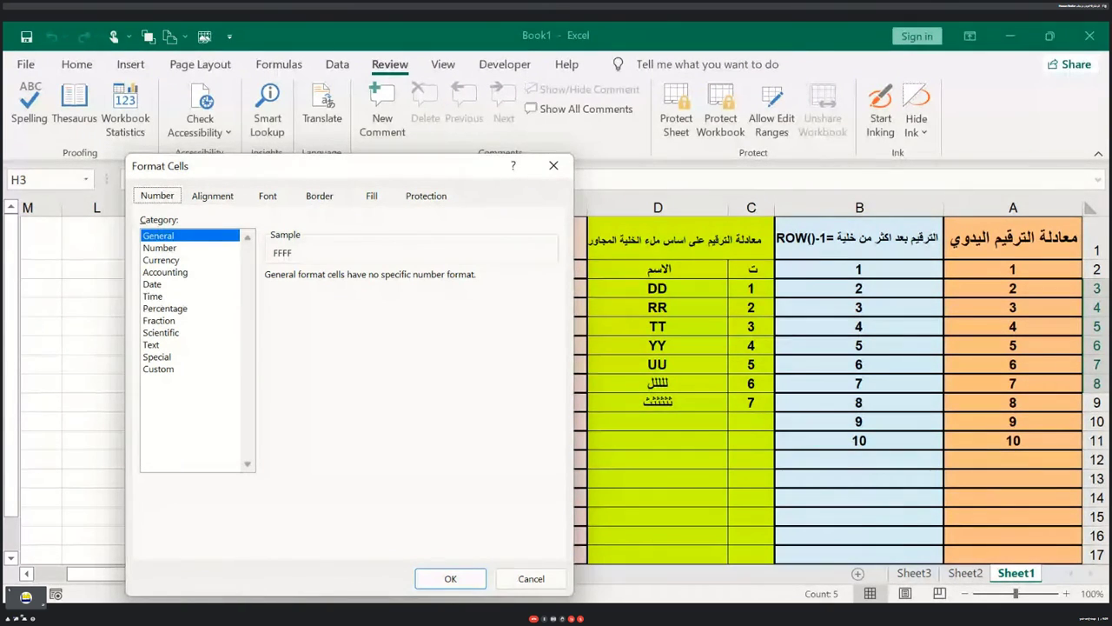
Replace General with the custom number format ;;; so the names become invisible
left_click(158, 369)
left_click(299, 291)
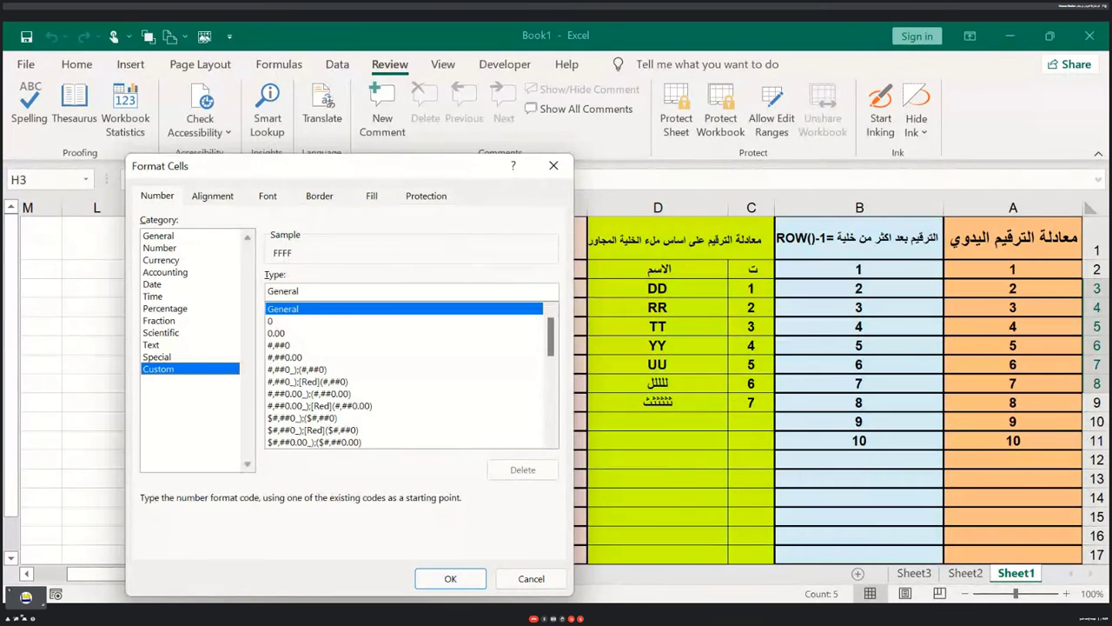
key("ctrl+a")
key("BackSpace")
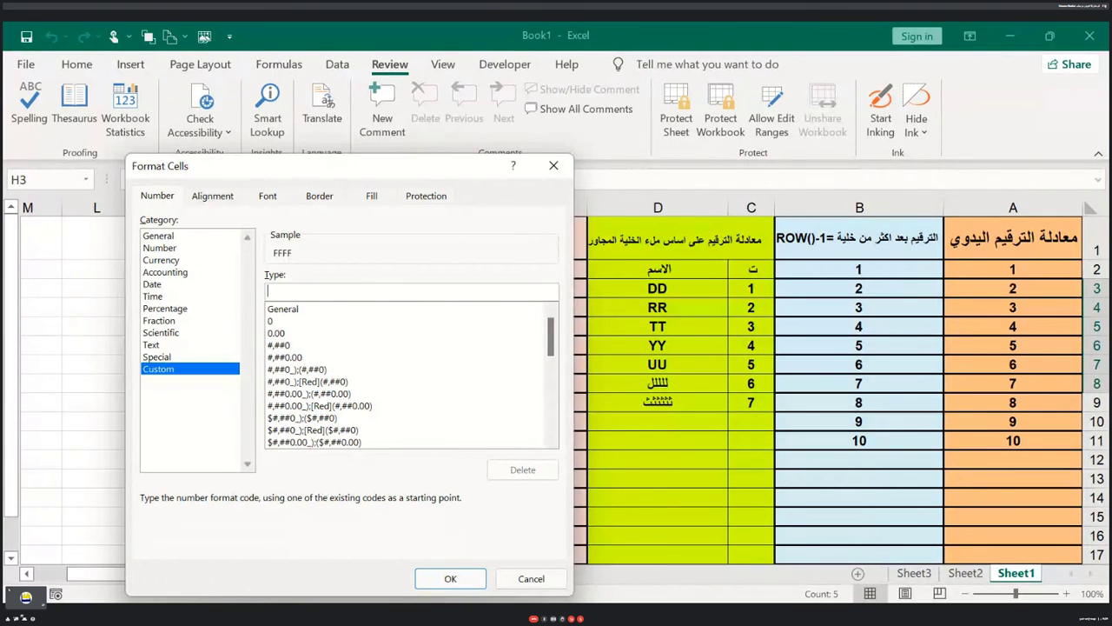
type("ذ")
key("BackSpace")
type("=")
left_click(447, 577)
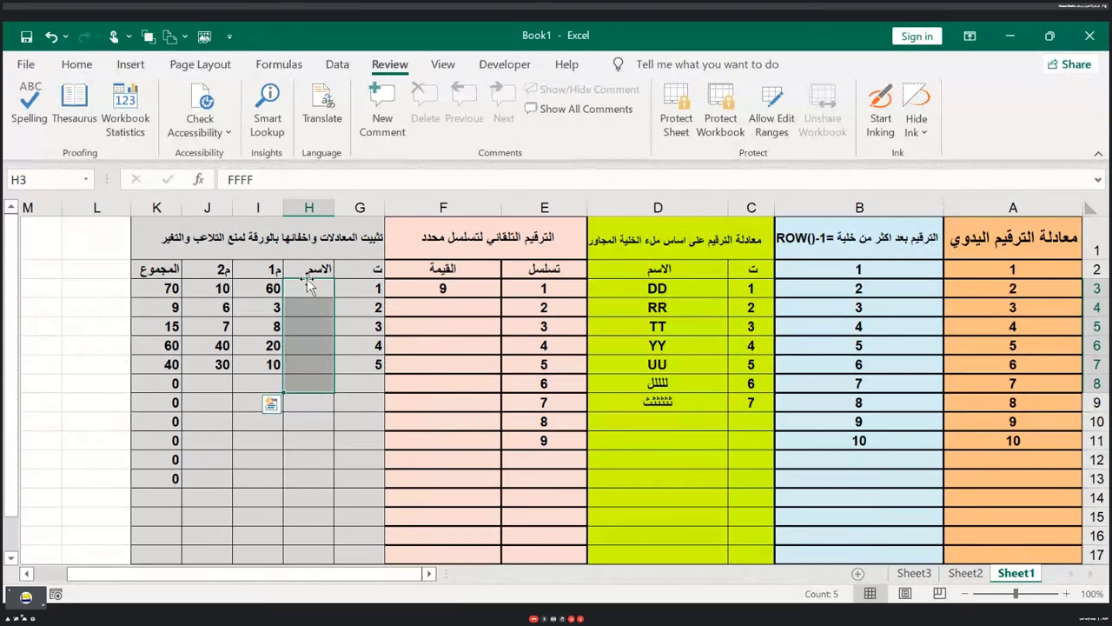
left_click(311, 365)
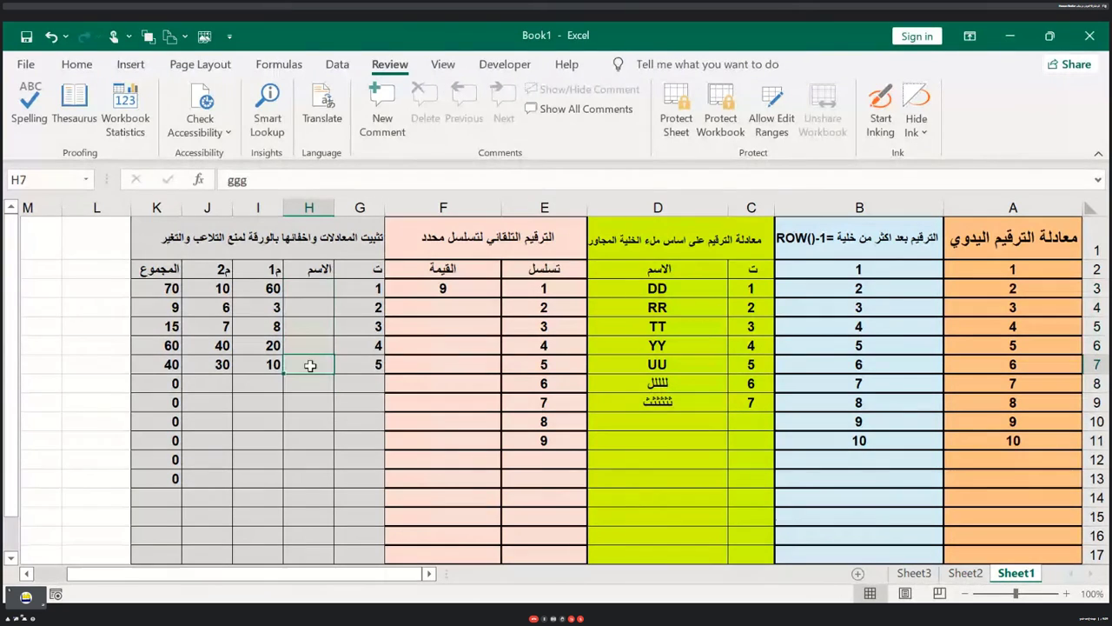
left_click(310, 307)
left_click(312, 288)
left_click(316, 309)
left_click(319, 326)
left_click(317, 348)
left_click(311, 326)
left_click(310, 288)
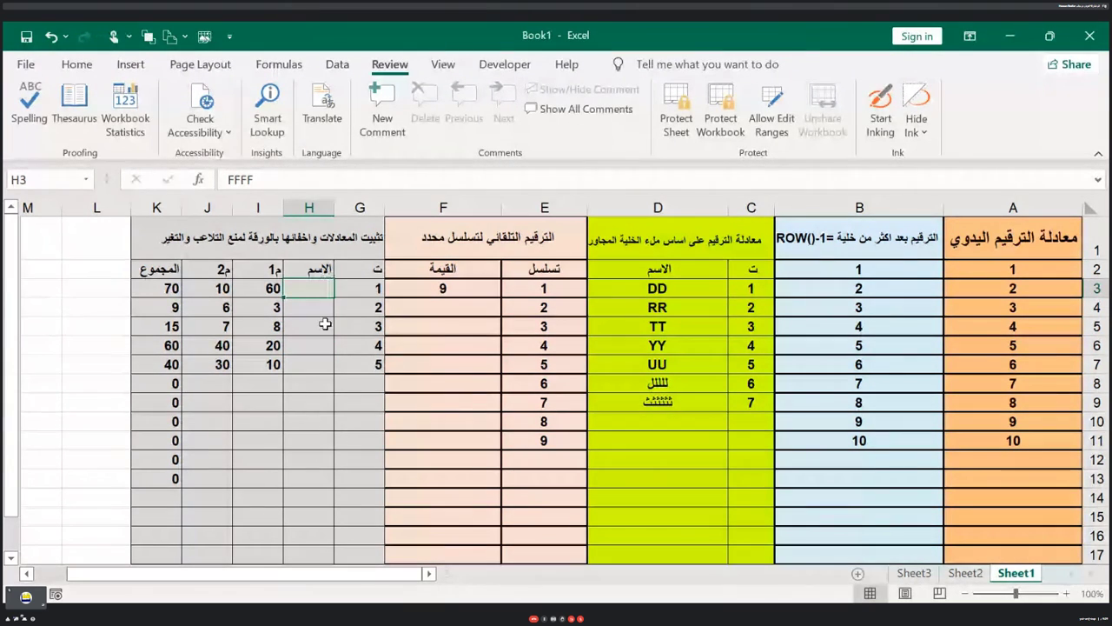
left_click(307, 206)
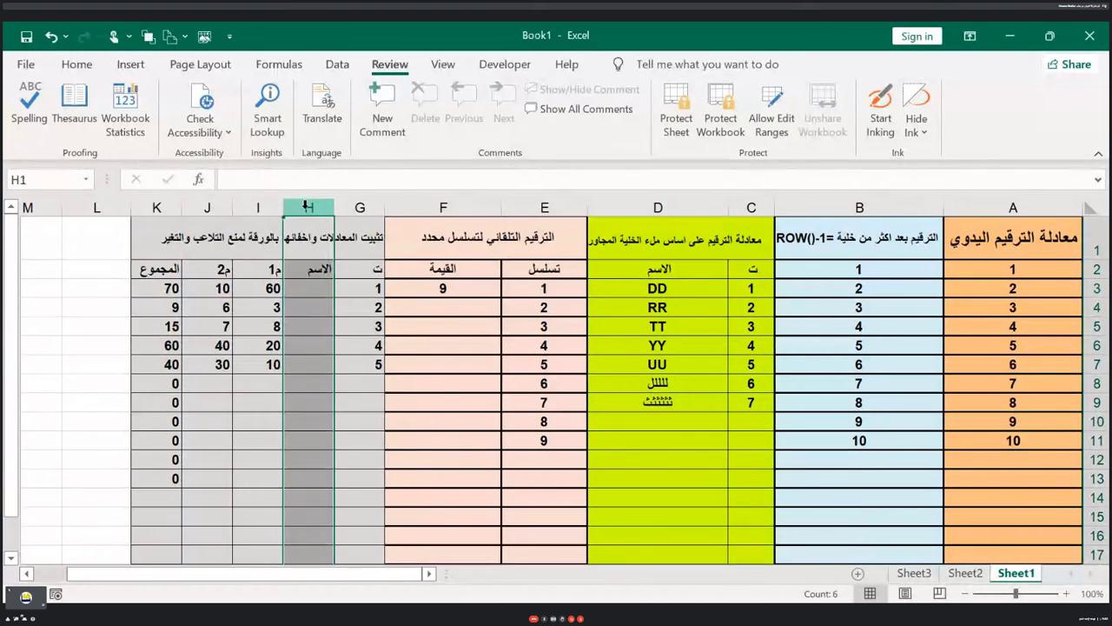
Review column H's Custom number format in Format Cells and confirm it with OK
right_click(306, 206)
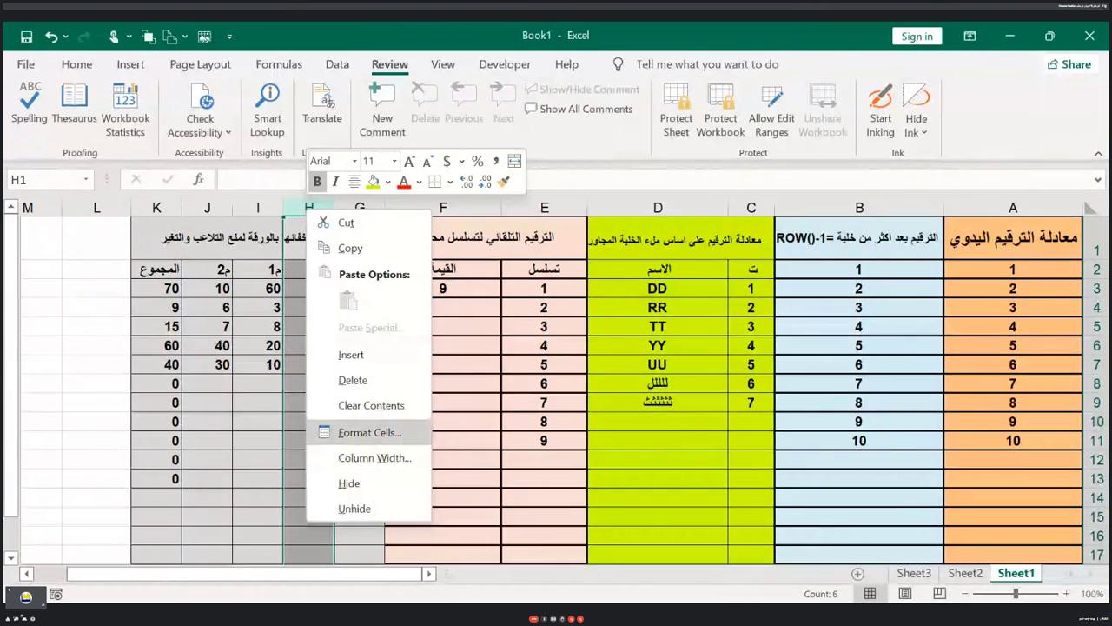
left_click(369, 432)
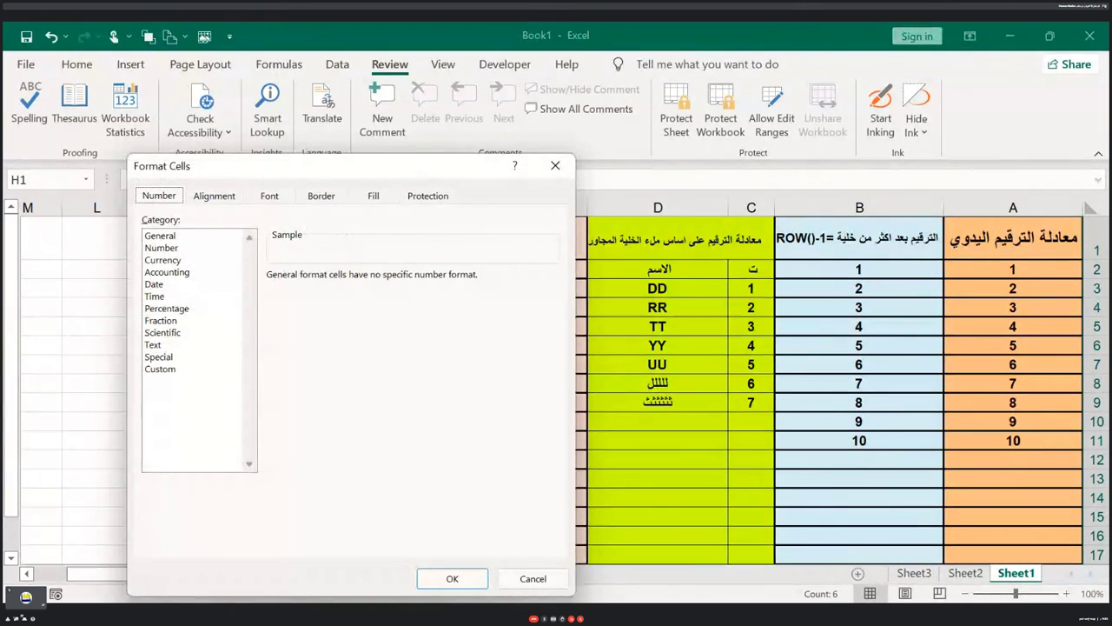
left_click(160, 368)
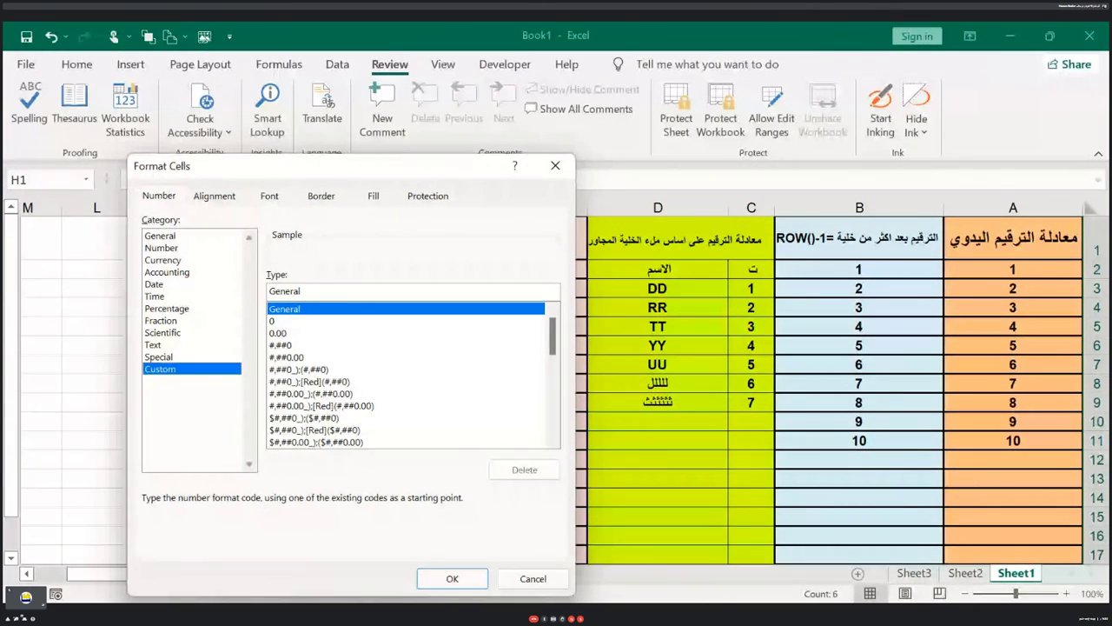
left_click(452, 578)
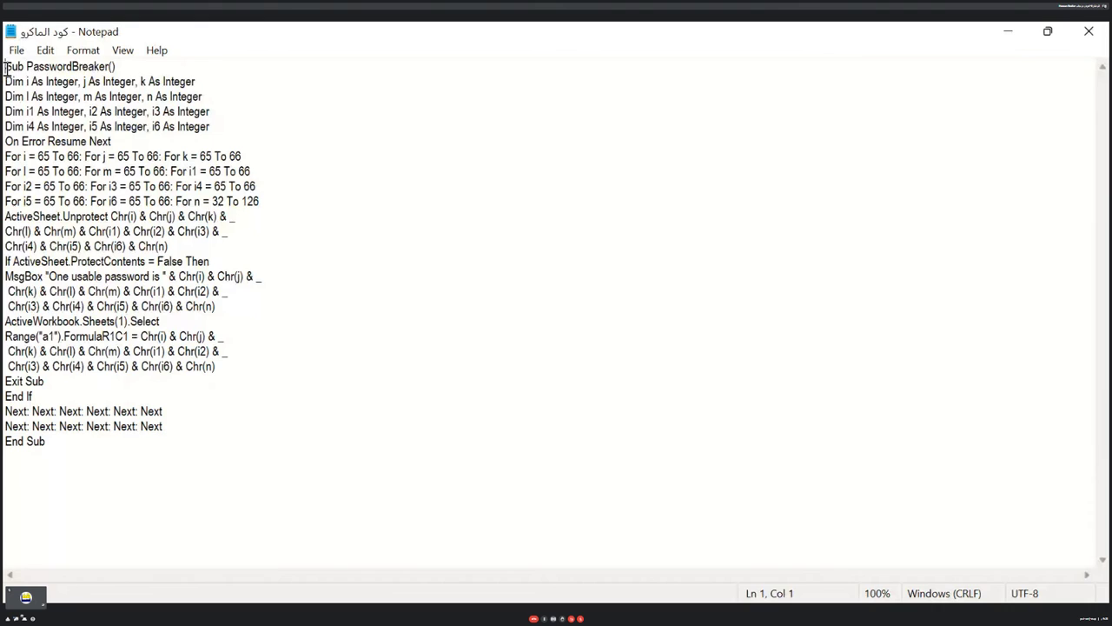
Select the full PasswordBreaker macro code in Notepad, then close Notepad
left_click_drag(6, 68, 63, 442)
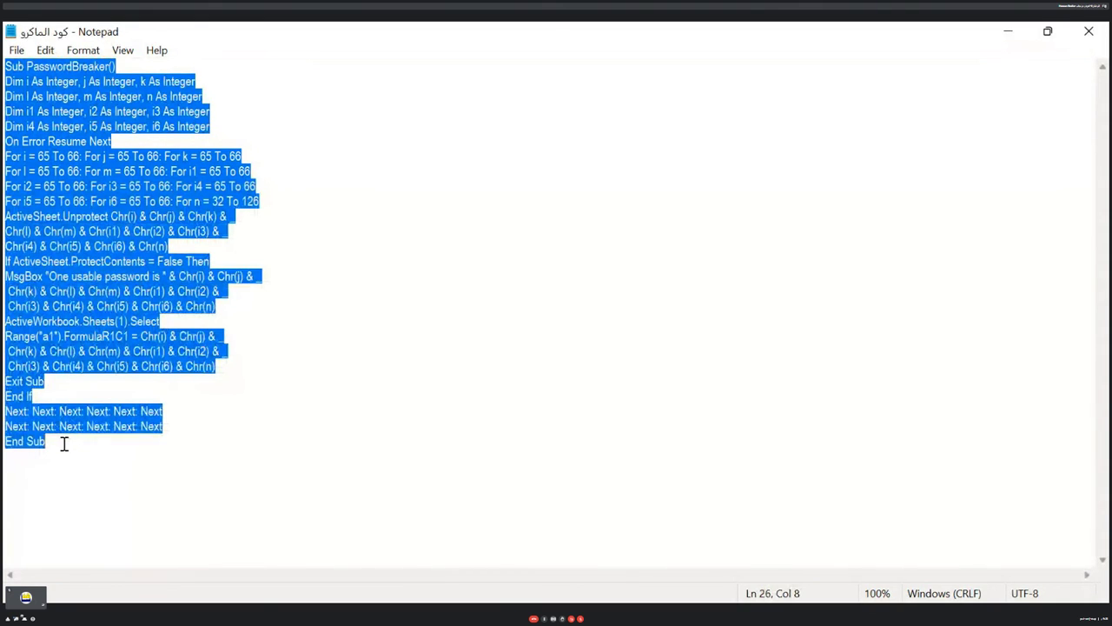
left_click_drag(63, 443, 53, 414)
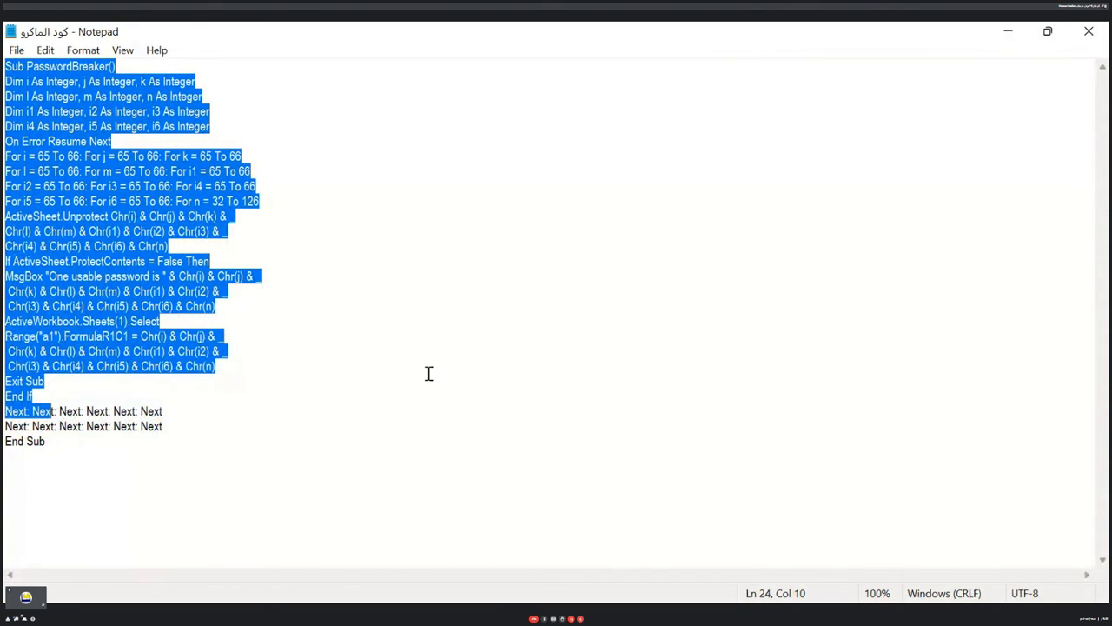
left_click(546, 229)
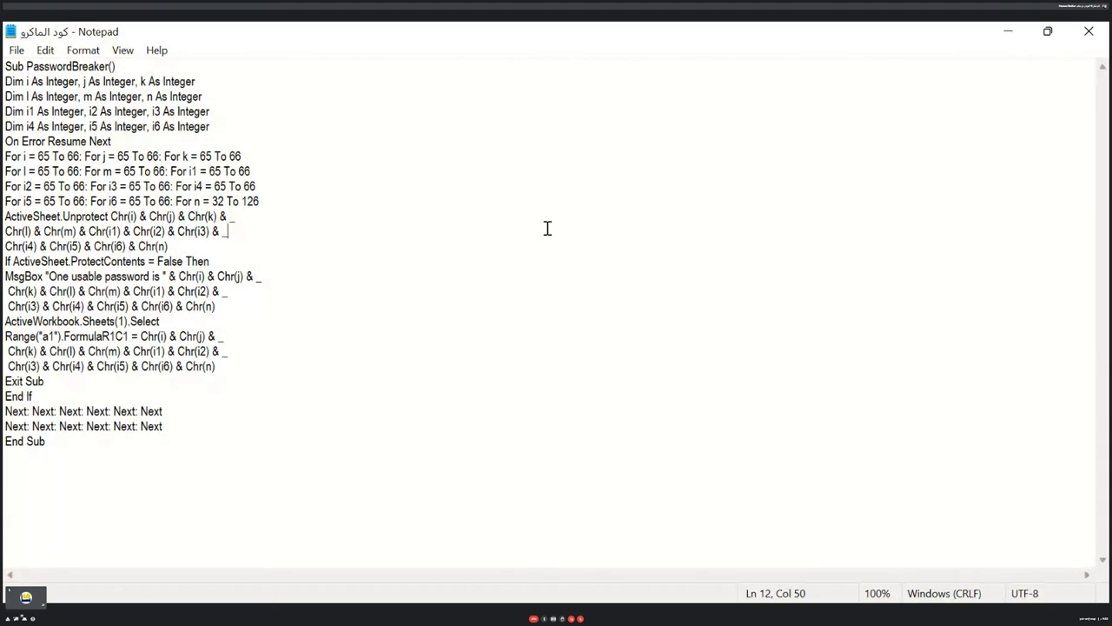
left_click(6, 67)
mouse_move(7, 67)
left_mouse_down()
mouse_move(117, 434)
mouse_move(48, 443)
left_mouse_up()
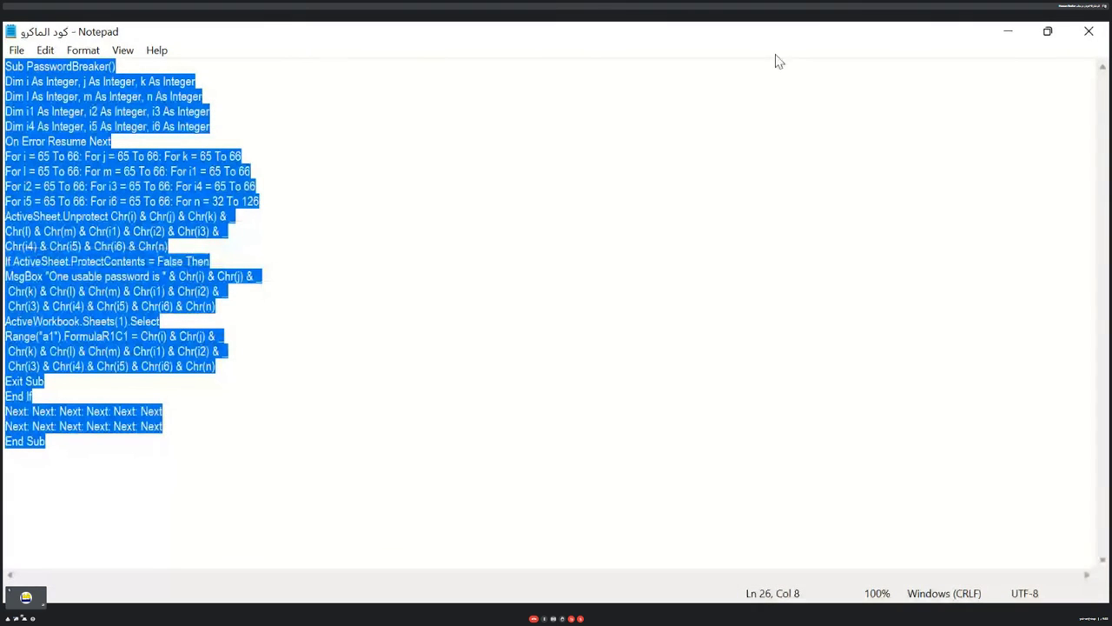
left_click(1102, 38)
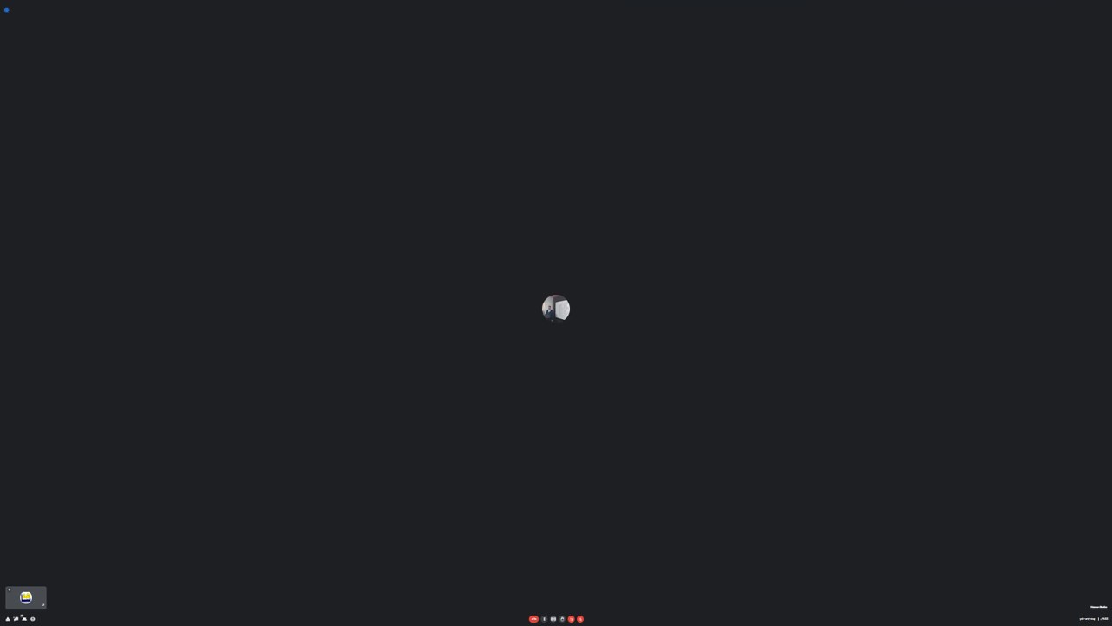